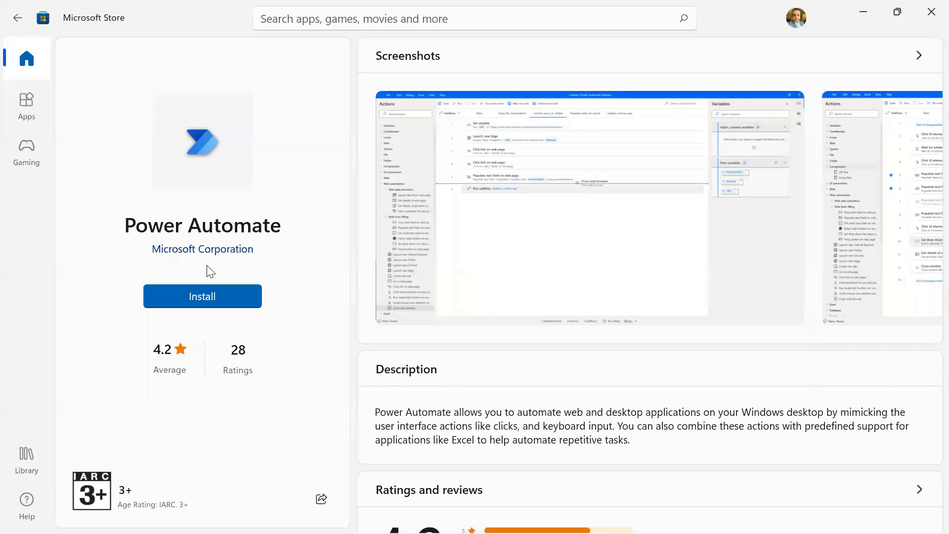
Step: Install Power Automate from the Microsoft Store
{"action": "left_click", "coordinate": [198, 297]}
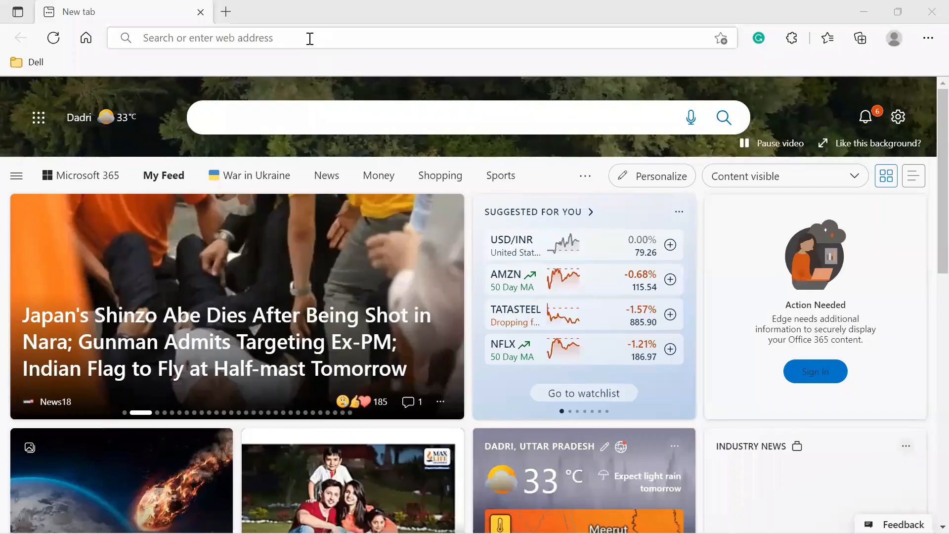
Step: Search the web in Edge for "power automate" and open the powerautomate.microsoft.com/en-in result
{"action": "left_click", "coordinate": [310, 38]}
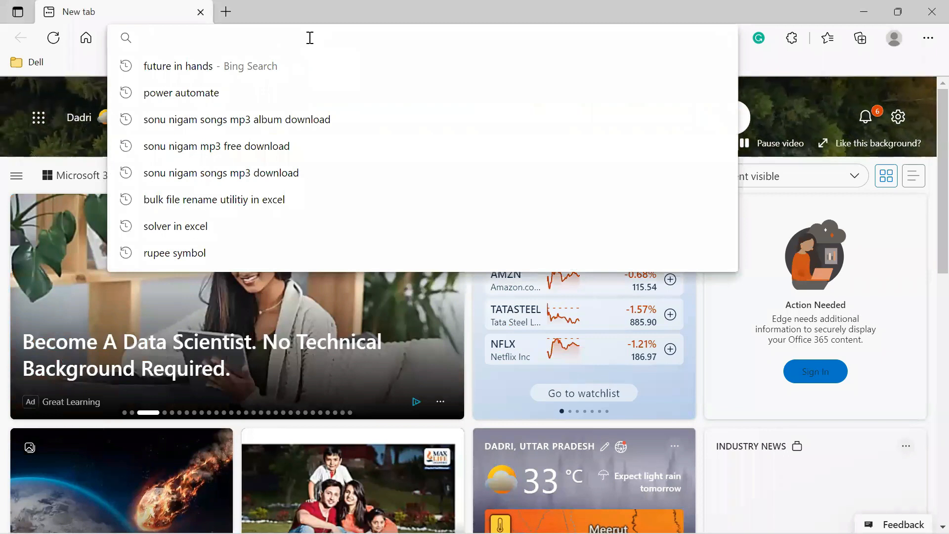
{"action": "type", "text": "power automate"}
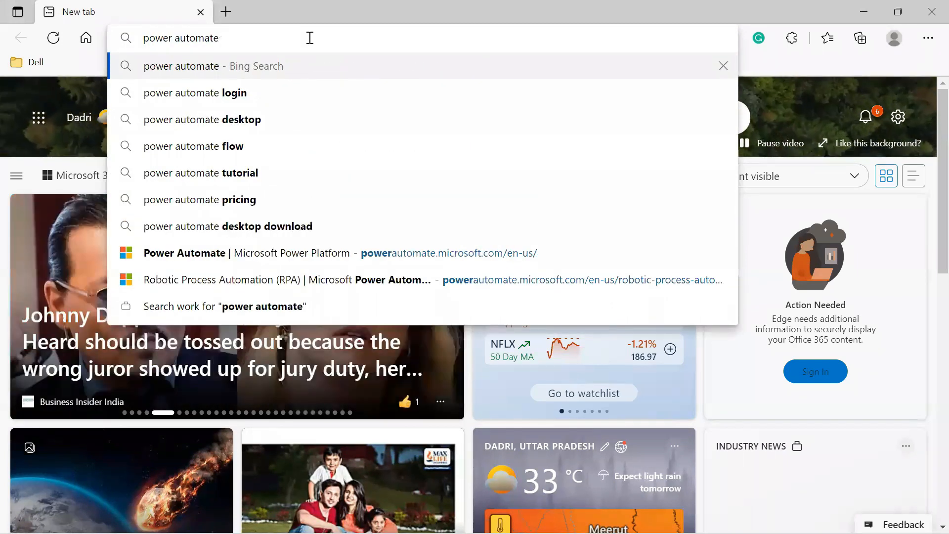
{"action": "key", "text": "Return"}
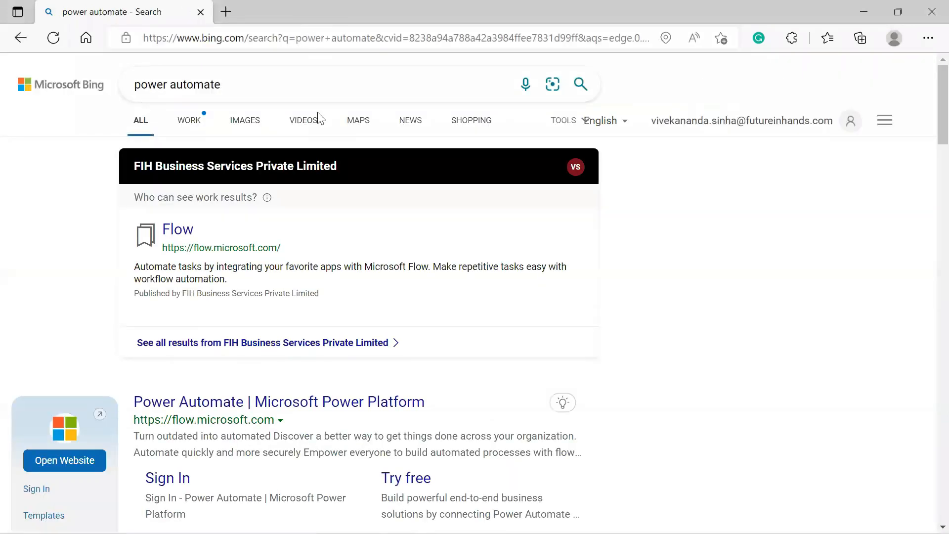
{"action": "scroll", "coordinate": [364, 300], "scroll_direction": "down", "scroll_amount": 3}
{"action": "scroll", "coordinate": [363, 301], "scroll_direction": "down", "scroll_amount": 8}
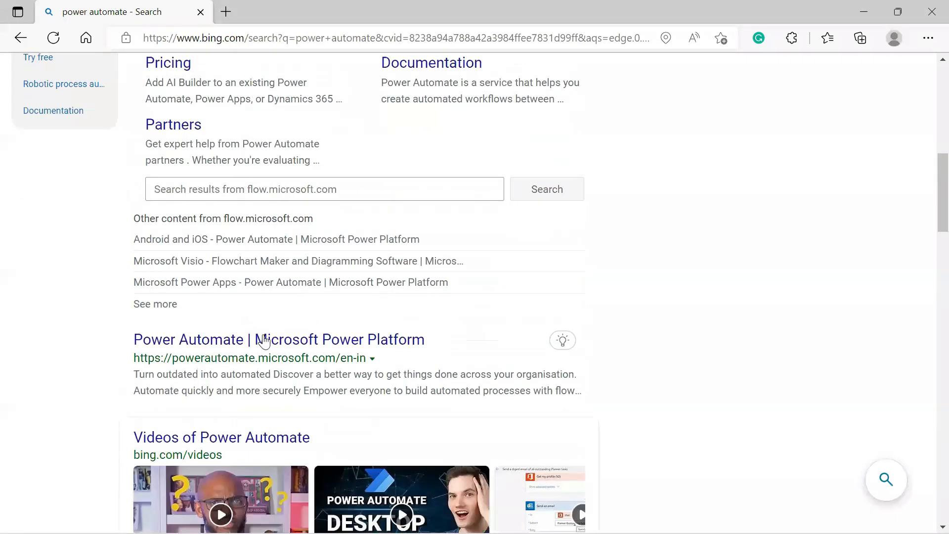
{"action": "left_click", "coordinate": [304, 341]}
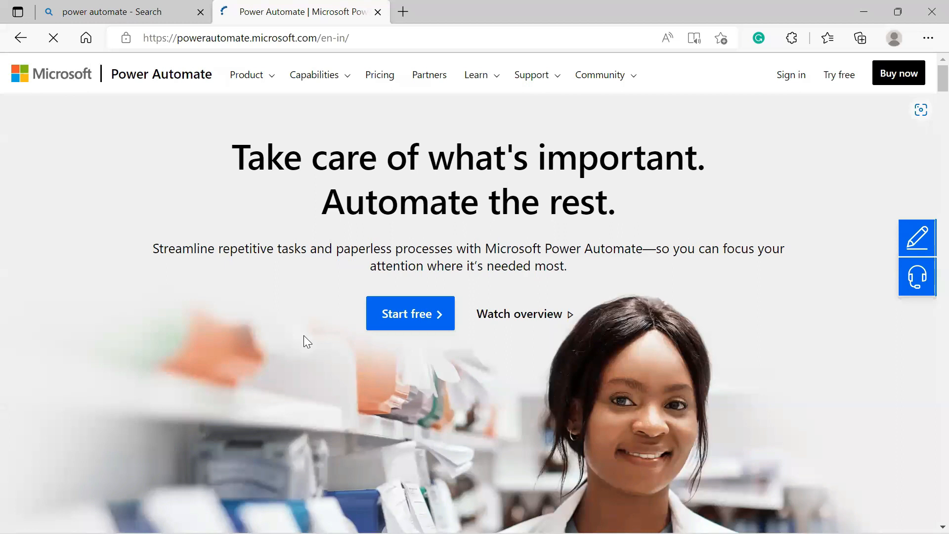
Step: Open the Robotic process automation capability page and review its "Get started with desktop flows" options
{"action": "left_click", "coordinate": [345, 84]}
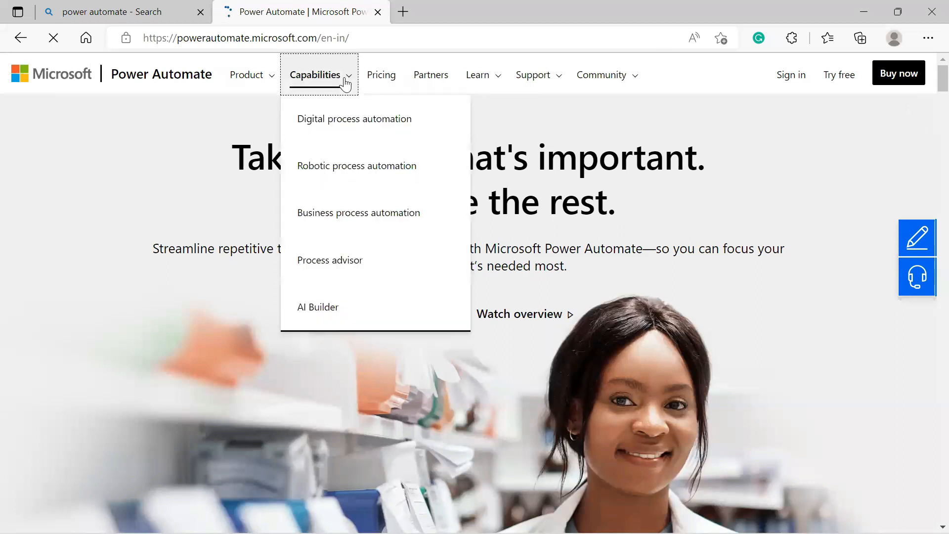
{"action": "left_click", "coordinate": [349, 166]}
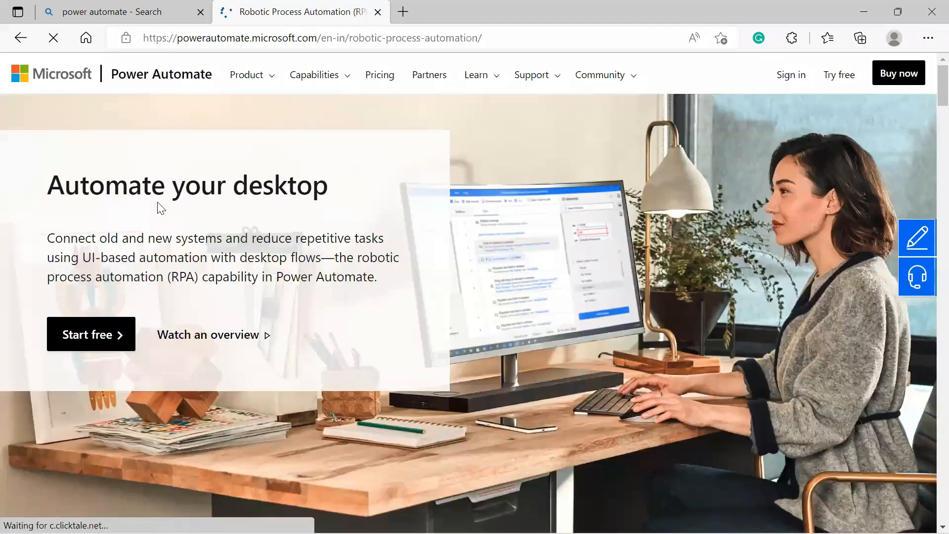
{"action": "scroll", "coordinate": [308, 303], "scroll_direction": "down", "scroll_amount": 8}
{"action": "scroll", "coordinate": [310, 307], "scroll_direction": "down", "scroll_amount": 15}
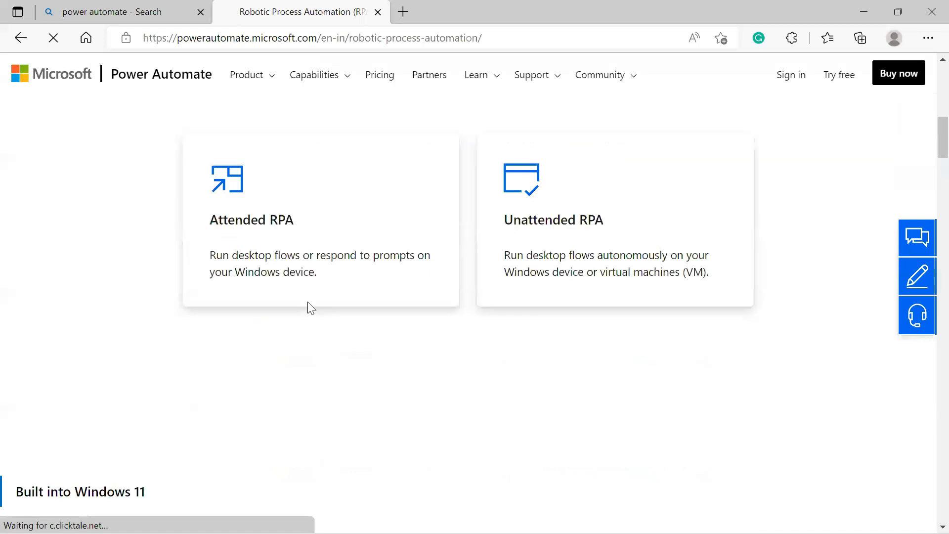
{"action": "scroll", "coordinate": [308, 309], "scroll_direction": "down", "scroll_amount": 15}
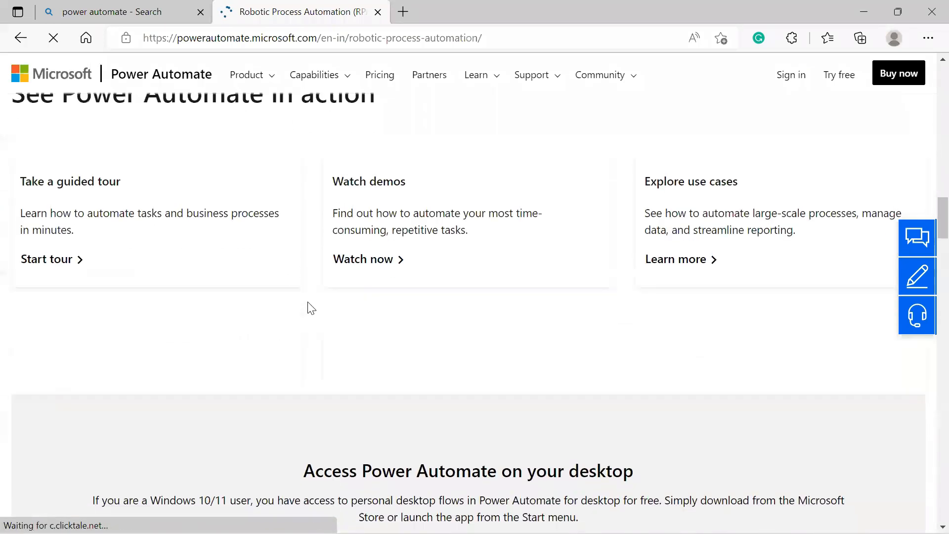
{"action": "scroll", "coordinate": [309, 308], "scroll_direction": "down", "scroll_amount": 15}
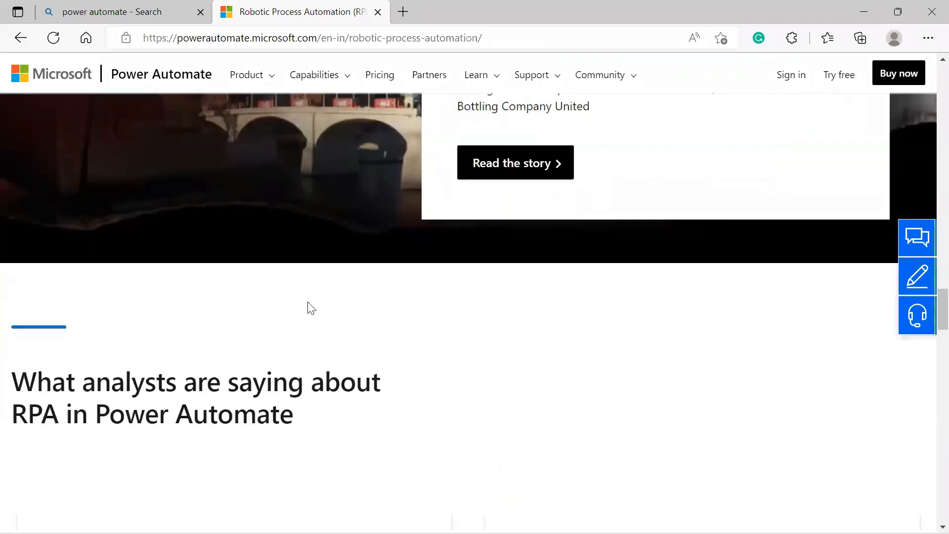
{"action": "scroll", "coordinate": [310, 306], "scroll_direction": "down", "scroll_amount": 12}
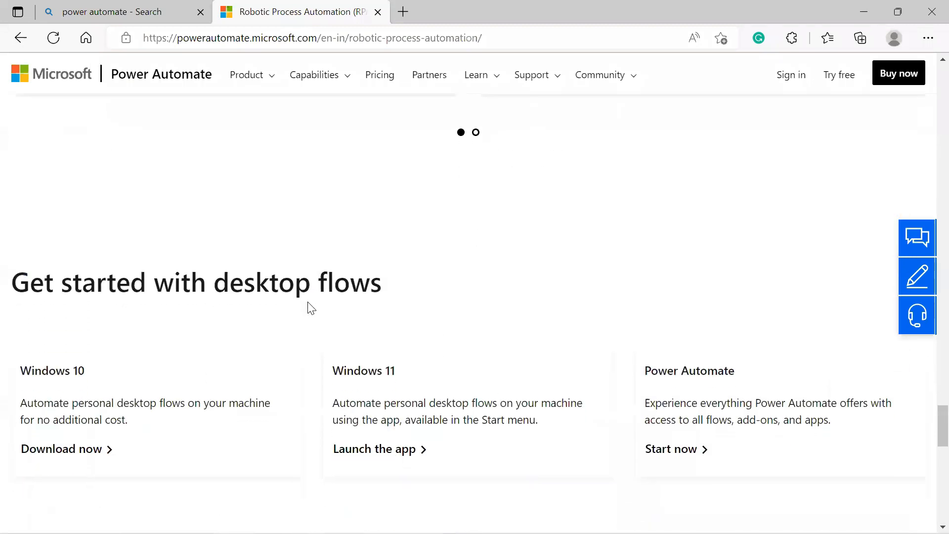
{"action": "scroll", "coordinate": [131, 229], "scroll_direction": "up", "scroll_amount": 2}
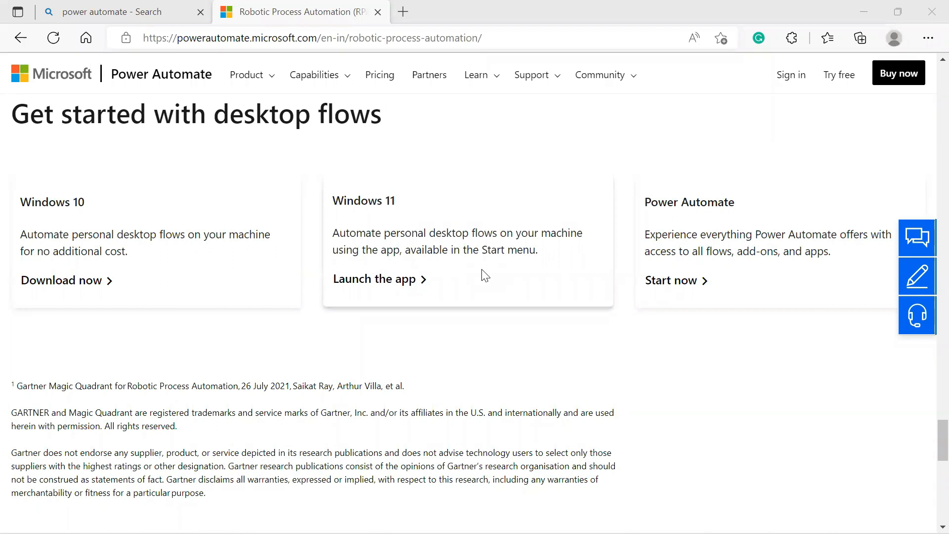
Step: Search Windows for "power" and launch the Power Automate desktop app
{"action": "key", "text": "super"}
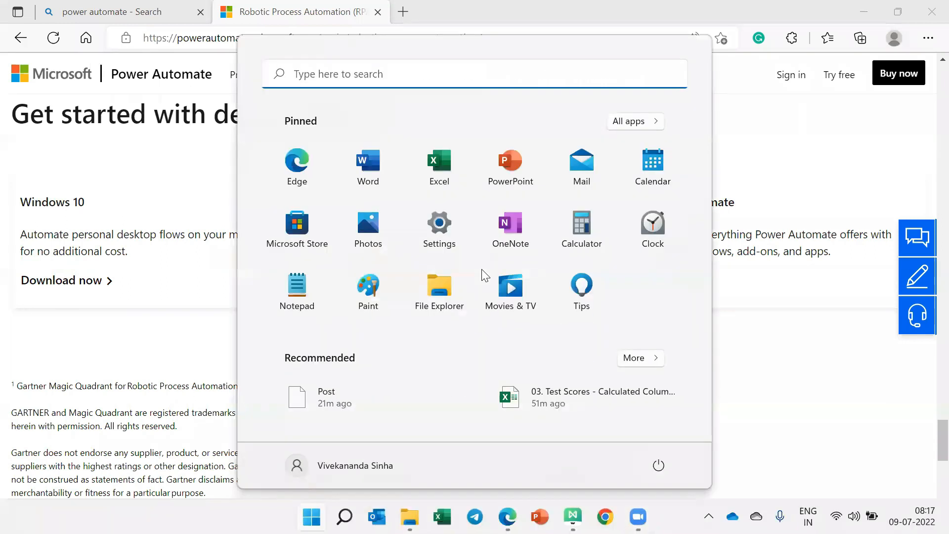
{"action": "left_click", "coordinate": [443, 74]}
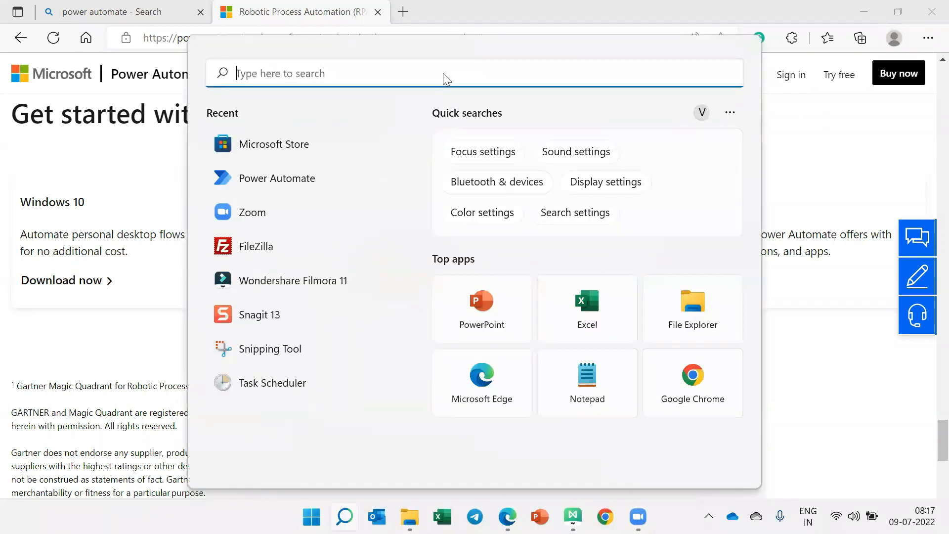
{"action": "type", "text": "power"}
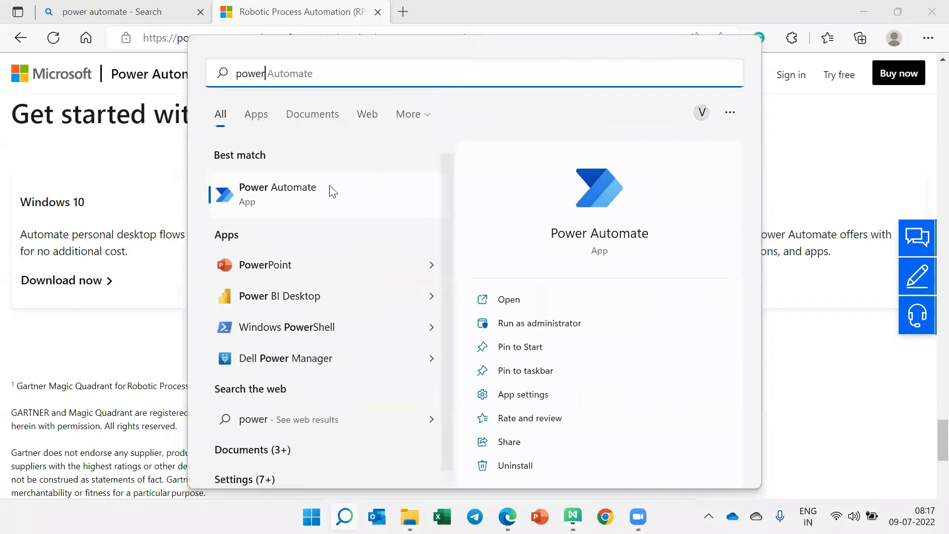
{"action": "left_click", "coordinate": [285, 202]}
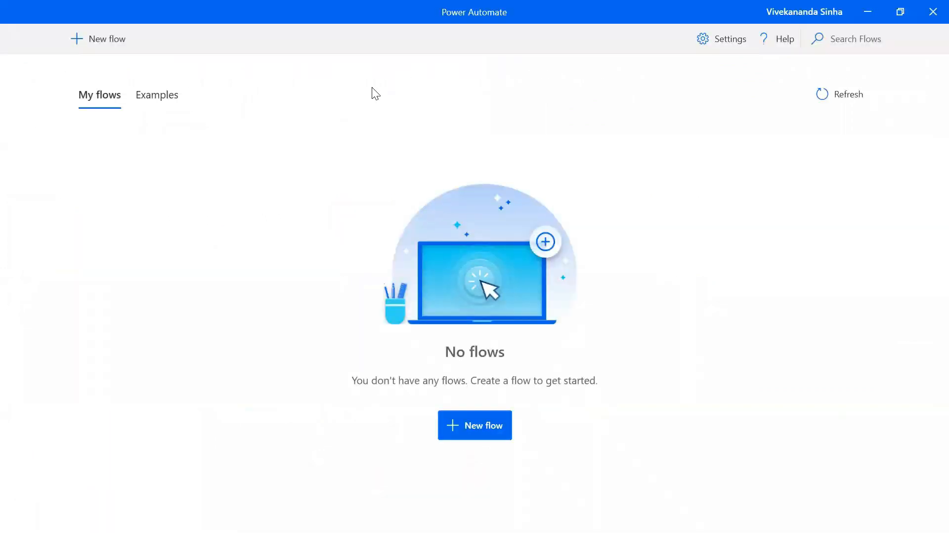
Step: Check the details of the account signed in to Power Automate, and close them again
{"action": "left_click", "coordinate": [784, 14]}
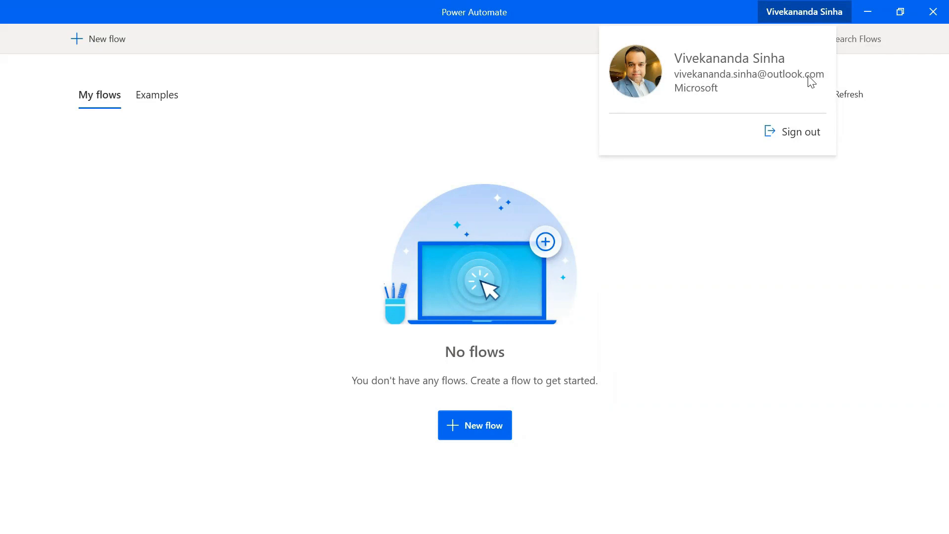
{"action": "left_click", "coordinate": [683, 346]}
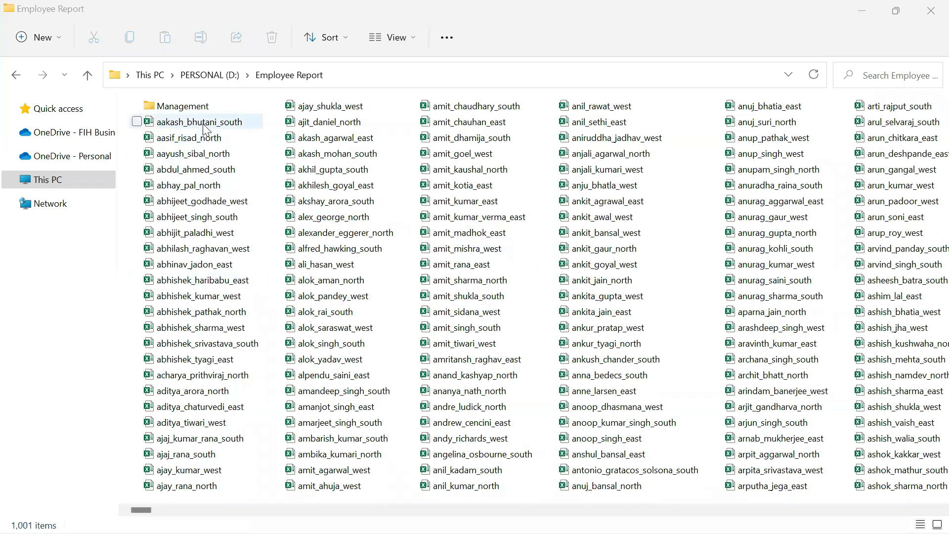
Step: In File Explorer, look through the employee workbooks in the Employee Report folder and return to the start of the list
{"action": "left_click", "coordinate": [247, 122]}
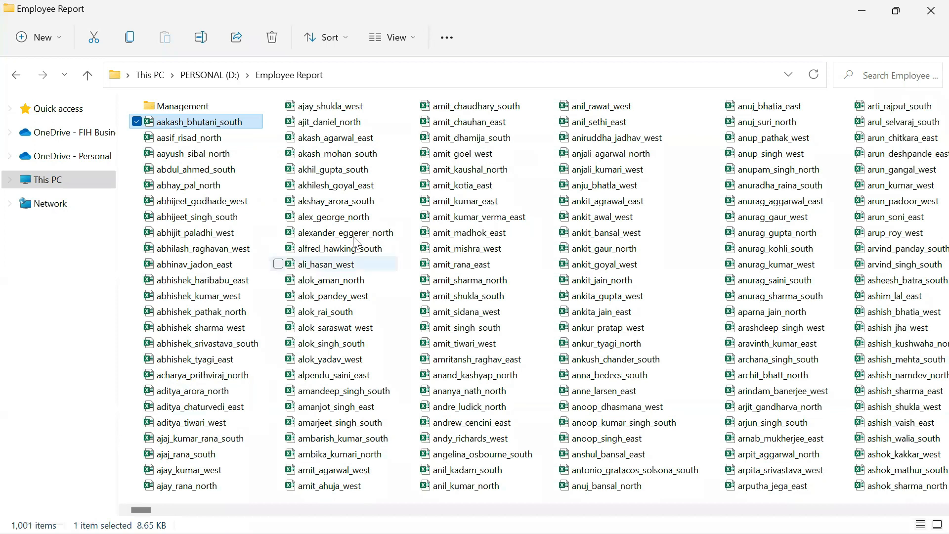
{"action": "key", "text": "ctrl+space"}
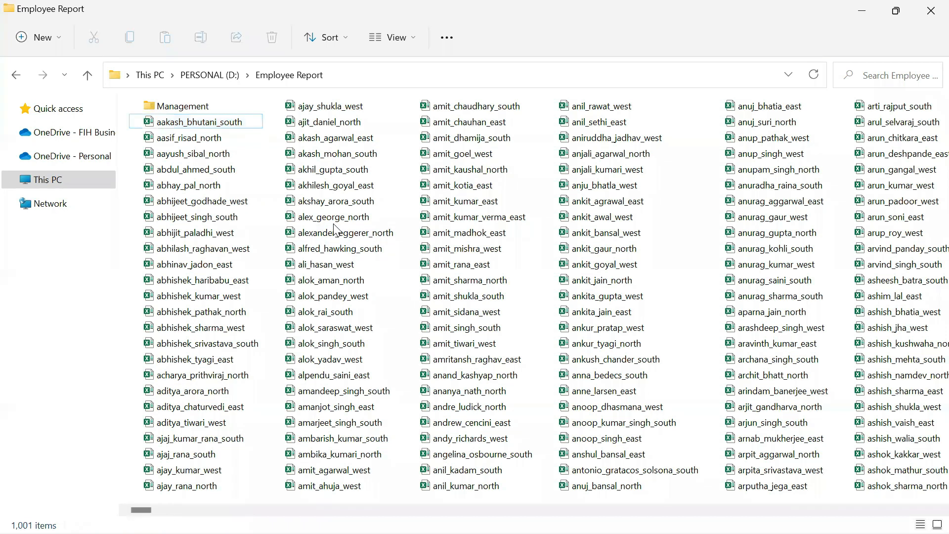
{"action": "left_click", "coordinate": [335, 231]}
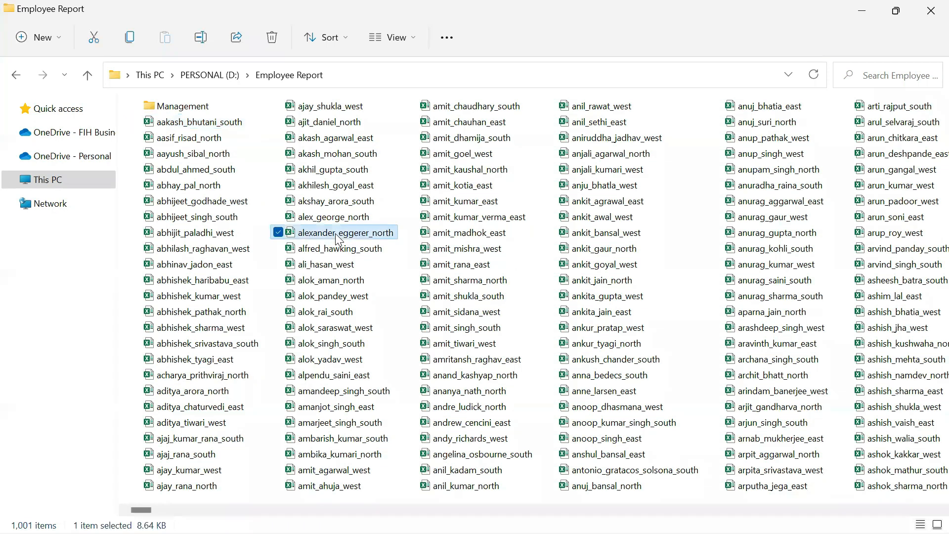
{"action": "key", "text": "Right"}
{"action": "key", "text": "Right"}
{"action": "key", "text": "Right"}
{"action": "key", "text": "Right"}
{"action": "key", "text": "Right"}
{"action": "key", "text": "Right"}
{"action": "key", "text": "Right"}
{"action": "key", "text": "Right"}
{"action": "key", "text": "Right"}
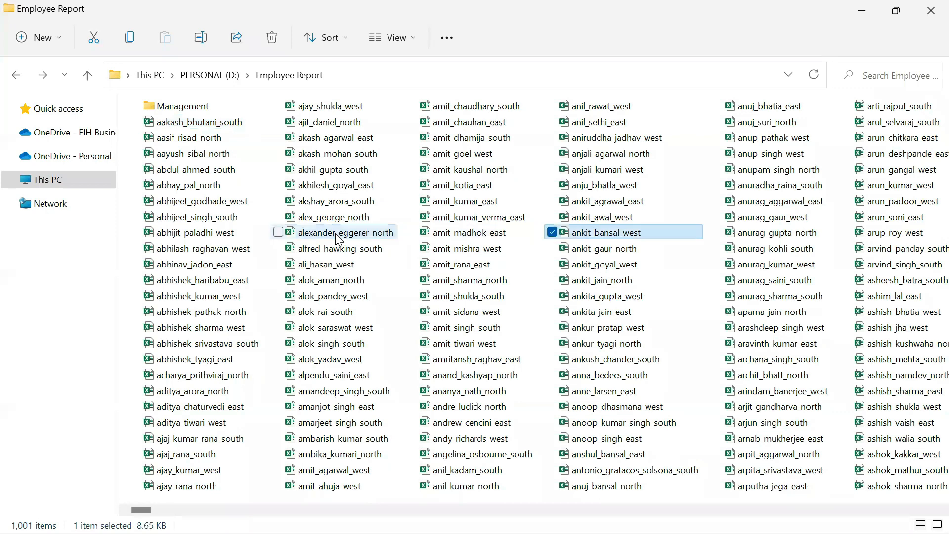
{"action": "key", "text": "Right"}
{"action": "key", "text": "Right"}
{"action": "key", "text": "Right"}
{"action": "key", "text": "Right"}
{"action": "key", "text": "Right"}
{"action": "key", "text": "Right"}
{"action": "key", "text": "Right"}
{"action": "key", "text": "Right"}
{"action": "key", "text": "Right"}
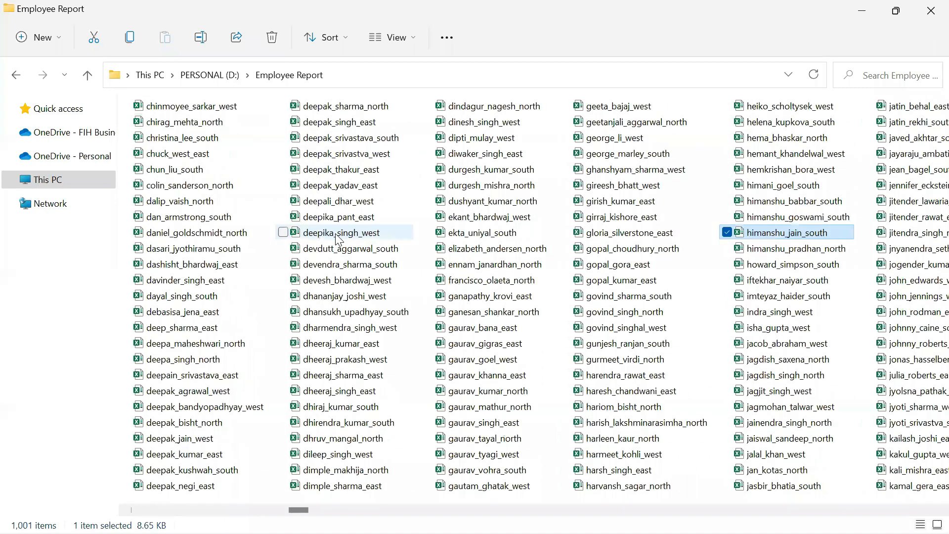
{"action": "key", "text": "Right"}
{"action": "key", "text": "Right"}
{"action": "key", "text": "Right"}
{"action": "key", "text": "Right"}
{"action": "key", "text": "Right"}
{"action": "key", "text": "Right"}
{"action": "key", "text": "Right"}
{"action": "key", "text": "Right"}
{"action": "key", "text": "Right"}
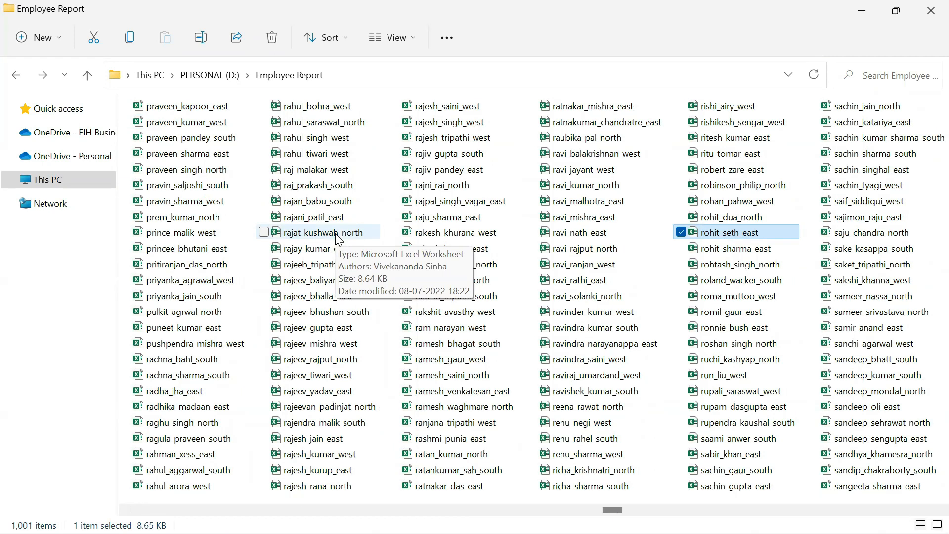
{"action": "key", "text": "Left"}
{"action": "key", "text": "Left"}
{"action": "key", "text": "Left"}
{"action": "key", "text": "Left"}
{"action": "key", "text": "Left"}
{"action": "key", "text": "Left"}
{"action": "key", "text": "Left"}
{"action": "key", "text": "Left"}
{"action": "key", "text": "Left"}
{"action": "key", "text": "Left"}
{"action": "key", "text": "Left"}
{"action": "key", "text": "Left"}
{"action": "key", "text": "Left"}
{"action": "key", "text": "Left"}
{"action": "key", "text": "Left"}
{"action": "key", "text": "Left"}
{"action": "key", "text": "Left"}
{"action": "key", "text": "Left"}
{"action": "key", "text": "Left"}
{"action": "key", "text": "Left"}
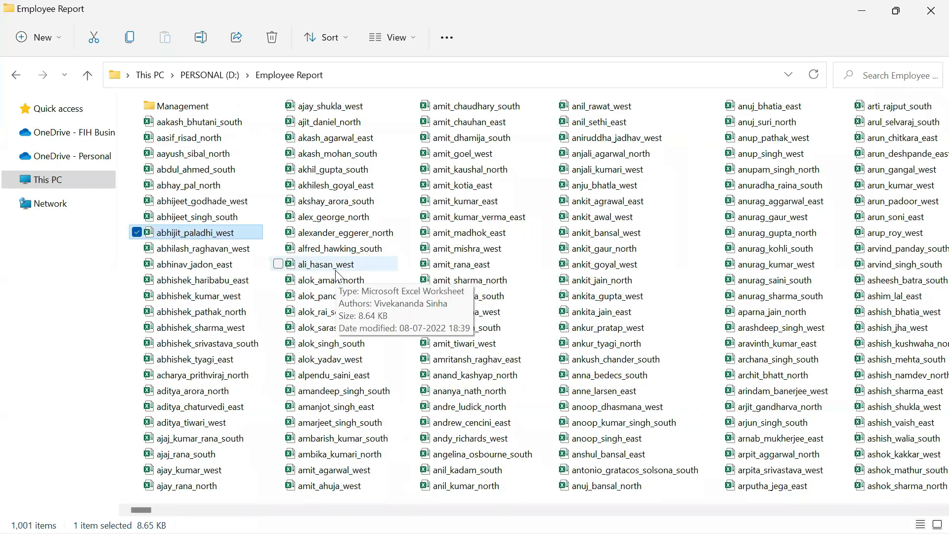
Step: Rename the first workbook in the Employee Report folder by adding the prefix fih_ to its name
{"action": "left_click", "coordinate": [184, 125]}
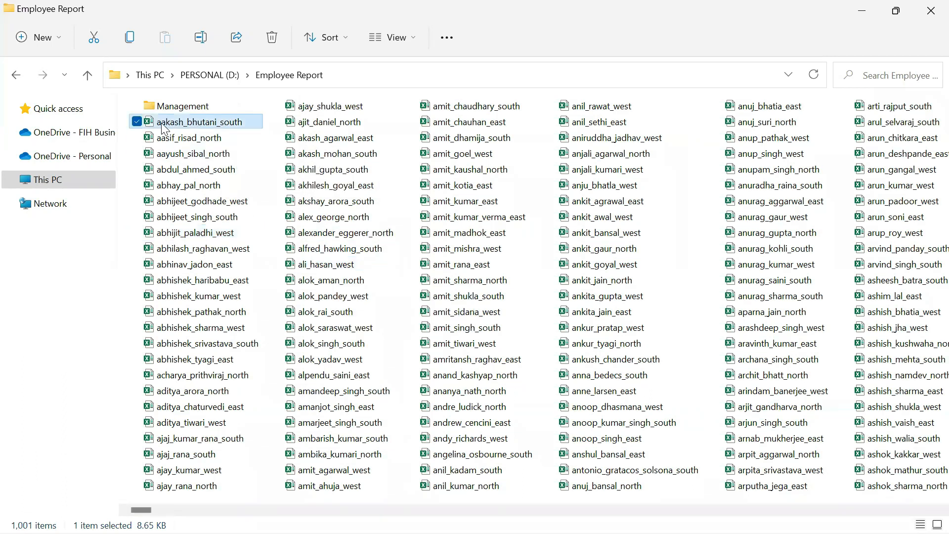
{"action": "left_click", "coordinate": [164, 124]}
{"action": "left_click", "coordinate": [163, 124]}
{"action": "type", "text": "fih_"}
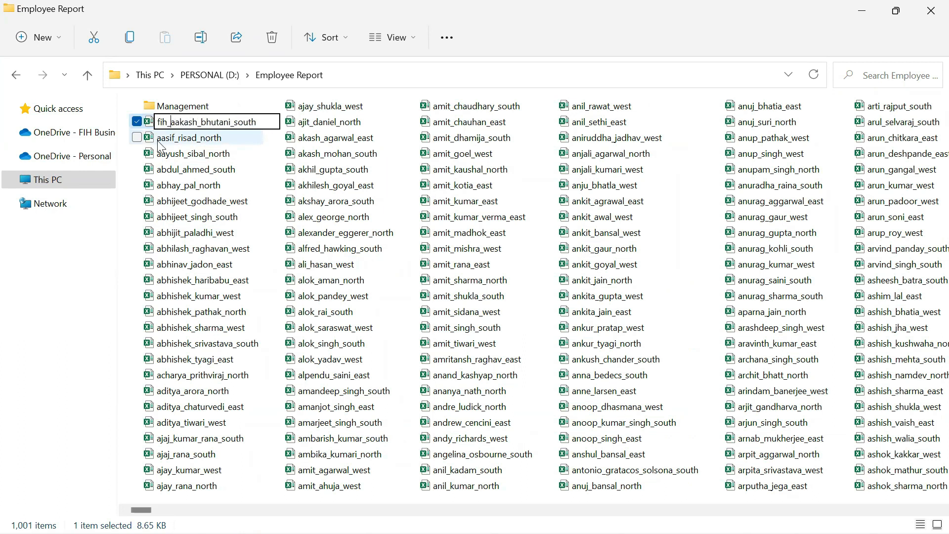
{"action": "key", "text": "Return"}
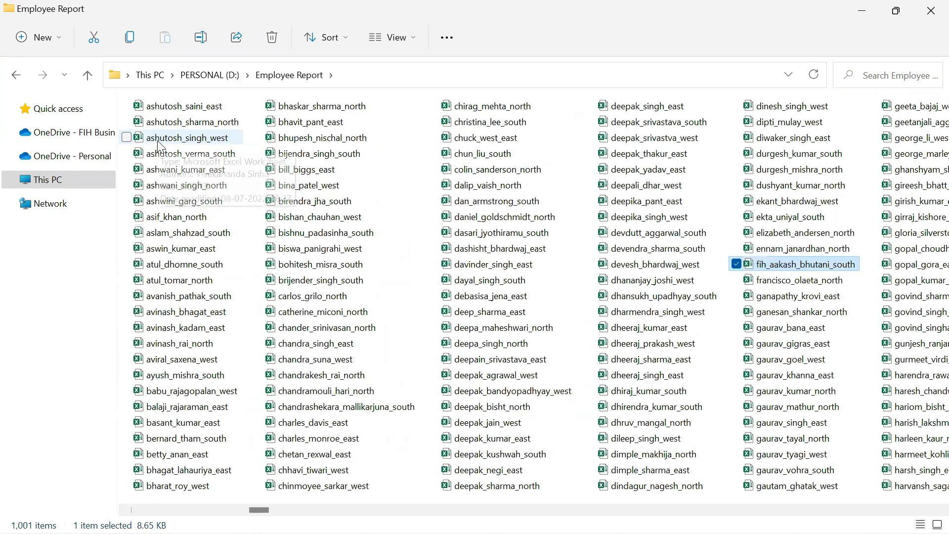
Step: Remove the fih_ prefix from the renamed workbook's file name
{"action": "left_click", "coordinate": [769, 266]}
{"action": "left_click", "coordinate": [766, 266]}
{"action": "key", "text": "BackSpace"}
{"action": "key", "text": "BackSpace"}
{"action": "key", "text": "BackSpace"}
{"action": "key", "text": "Delete"}
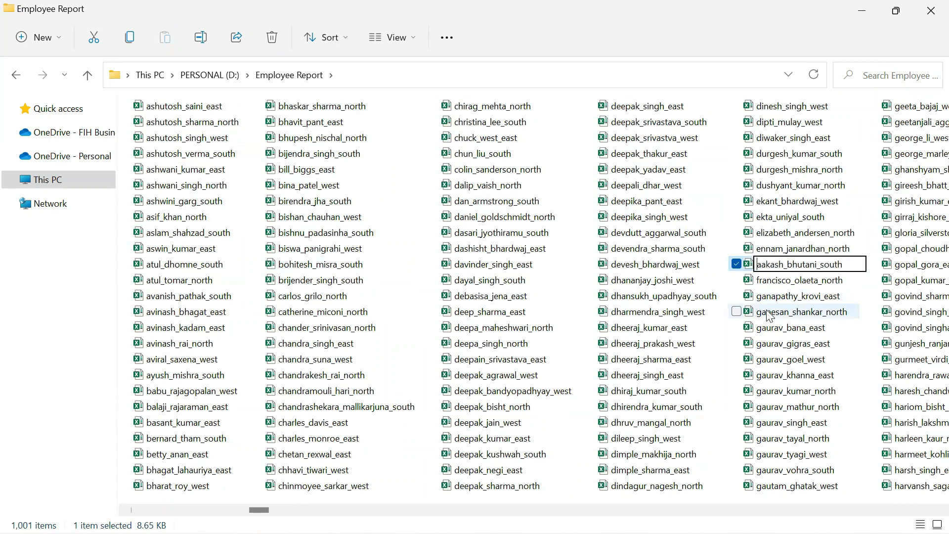
{"action": "key", "text": "Return"}
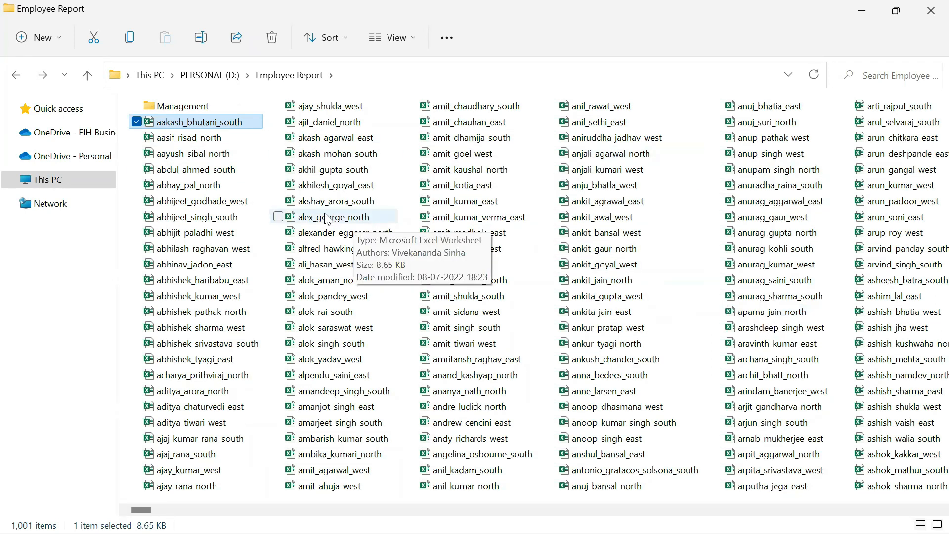
Step: Open the Management subfolder and highlight its Excel workbooks below the cfo PDF files, and clear the selection
{"action": "double_click", "coordinate": [194, 107]}
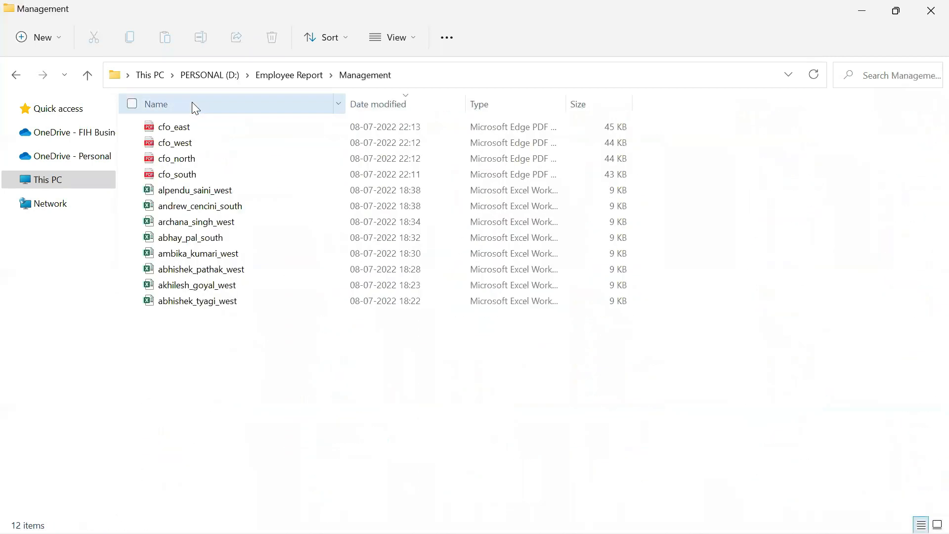
{"action": "left_click_drag", "start_coordinate": [227, 354], "coordinate": [213, 189]}
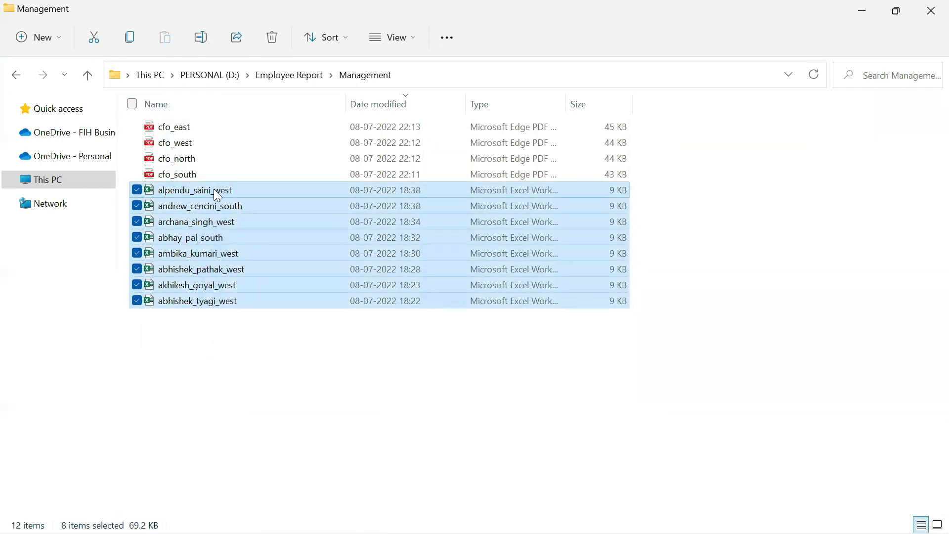
{"action": "left_click", "coordinate": [233, 332]}
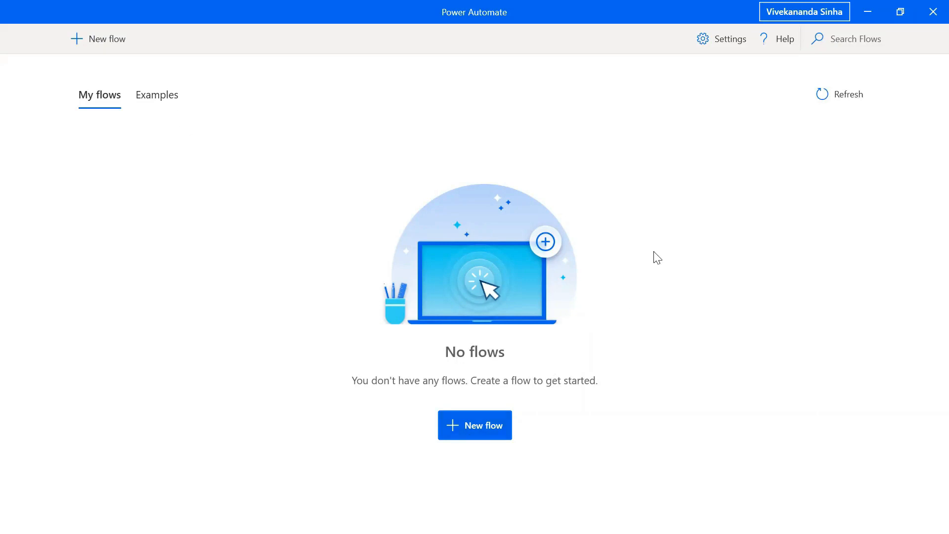
Step: Create a new flow named Rename Employee Reports and maximize its designer window
{"action": "left_click", "coordinate": [479, 425]}
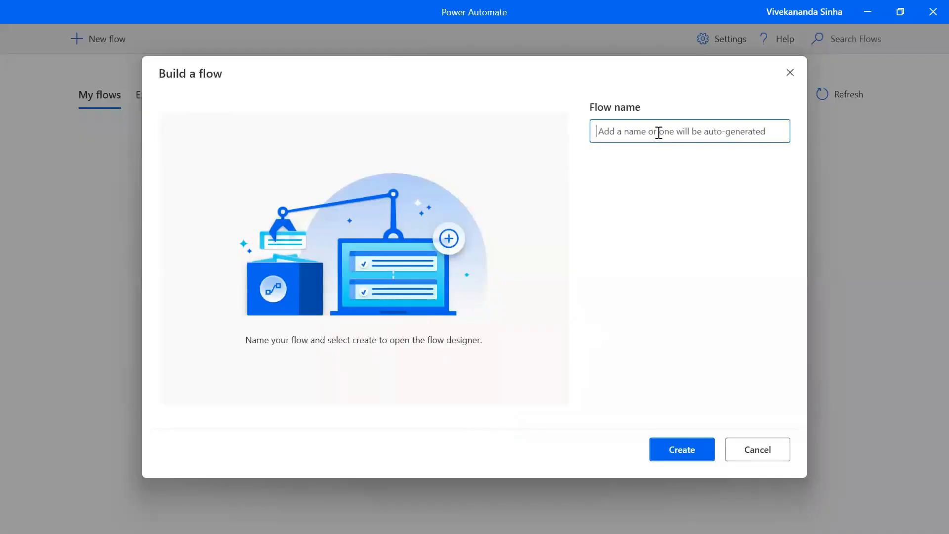
{"action": "type", "text": "Rename"}
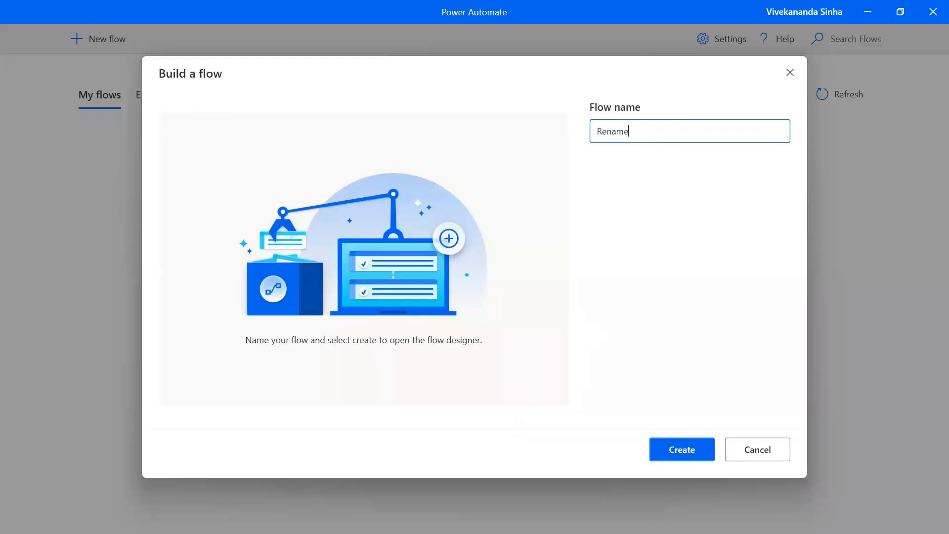
{"action": "type", "text": " Employee Reports"}
{"action": "left_click", "coordinate": [680, 447]}
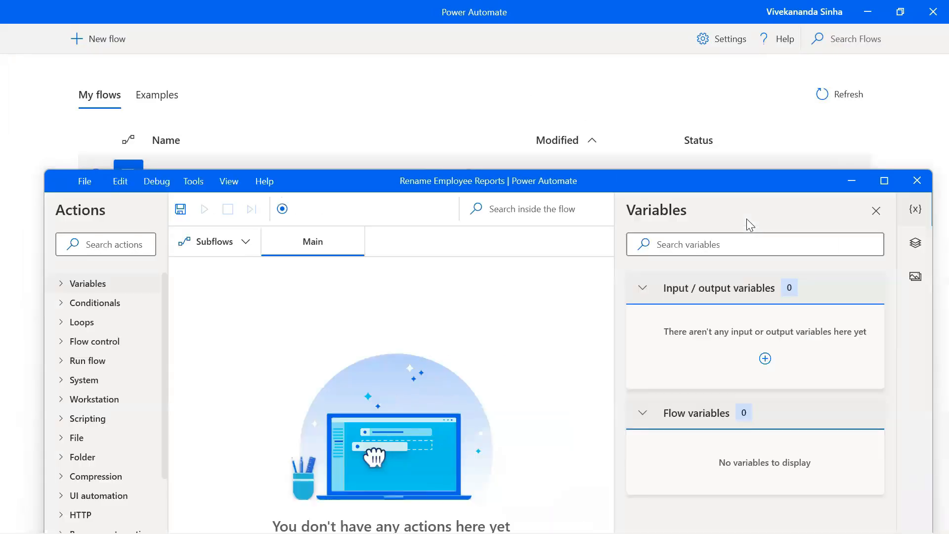
{"action": "left_click", "coordinate": [884, 180]}
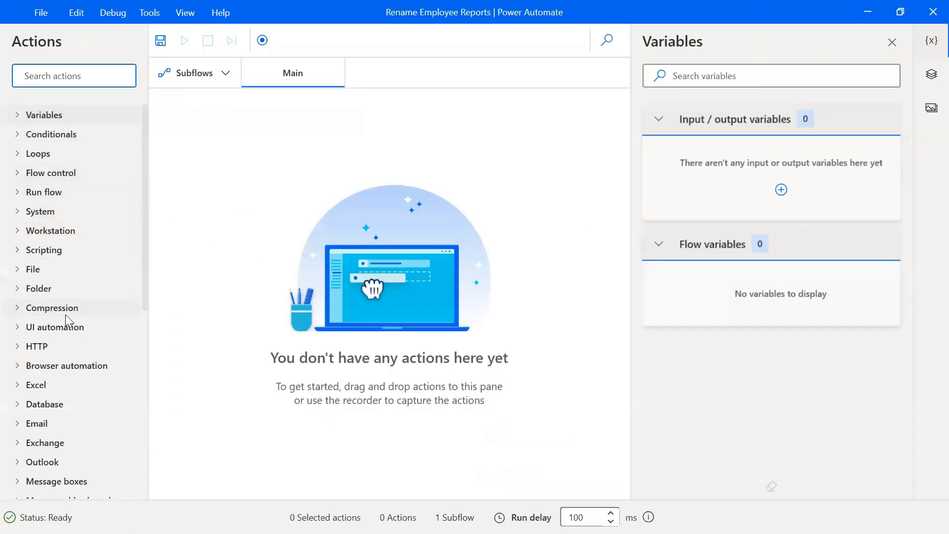
Step: Add the Get files in folder action from the Folder group to the empty Main flow
{"action": "scroll", "coordinate": [55, 424], "scroll_direction": "down", "scroll_amount": 5}
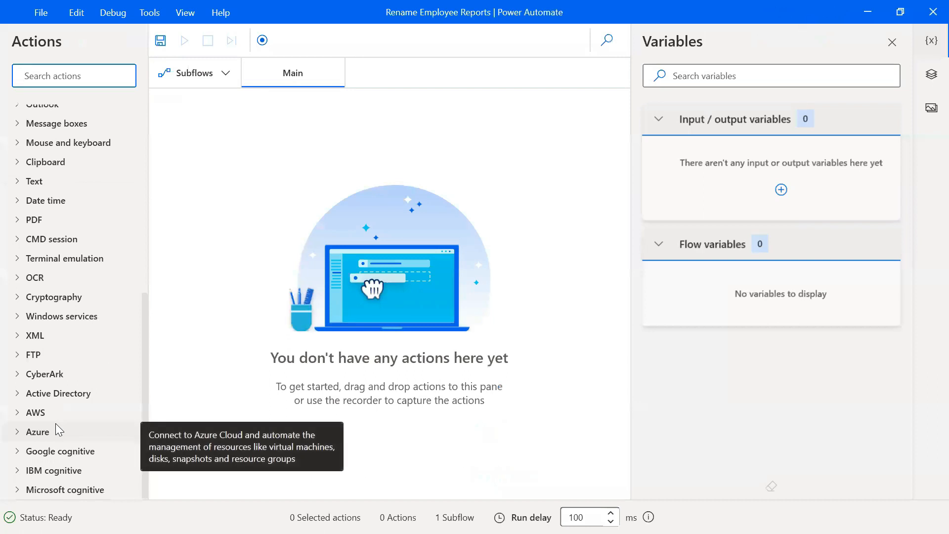
{"action": "scroll", "coordinate": [56, 423], "scroll_direction": "up", "scroll_amount": 4}
{"action": "scroll", "coordinate": [56, 425], "scroll_direction": "up", "scroll_amount": 2}
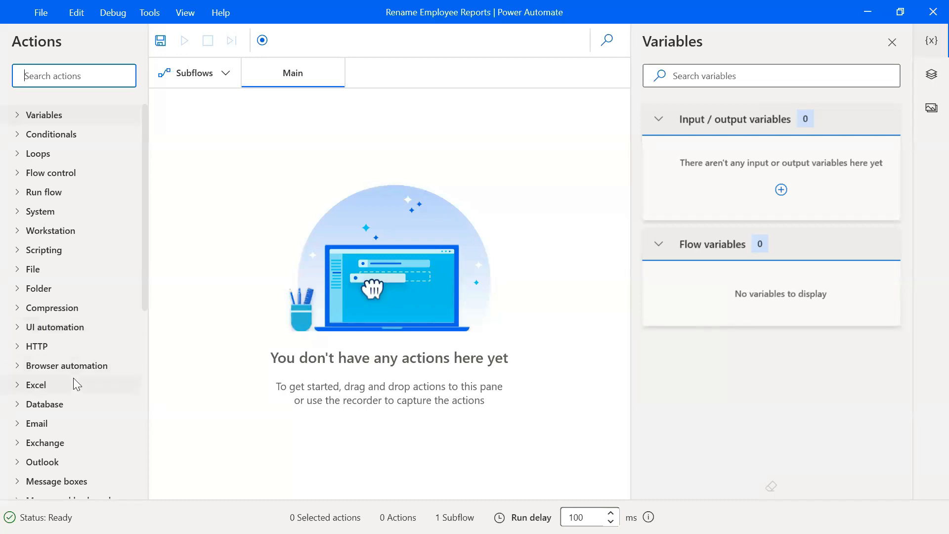
{"action": "left_click", "coordinate": [18, 293]}
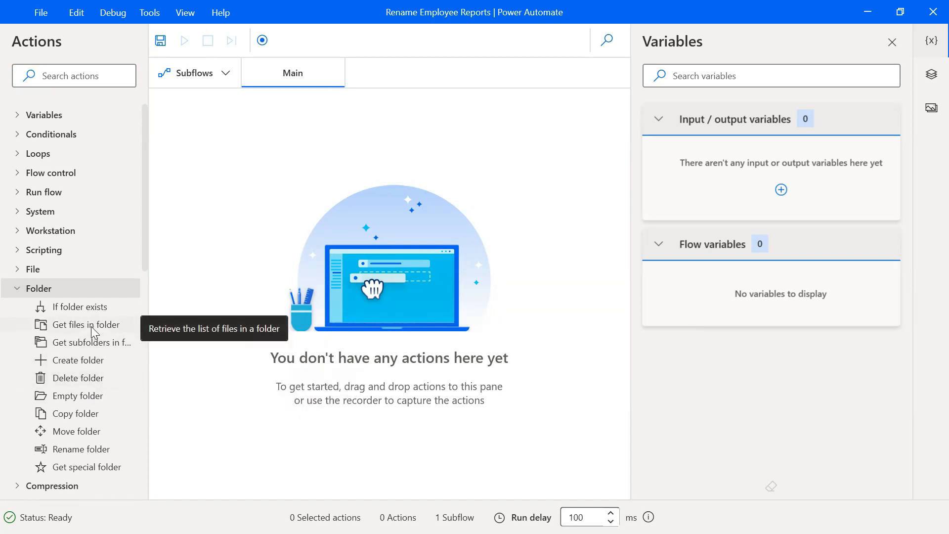
{"action": "left_click_drag", "start_coordinate": [91, 326], "coordinate": [356, 121]}
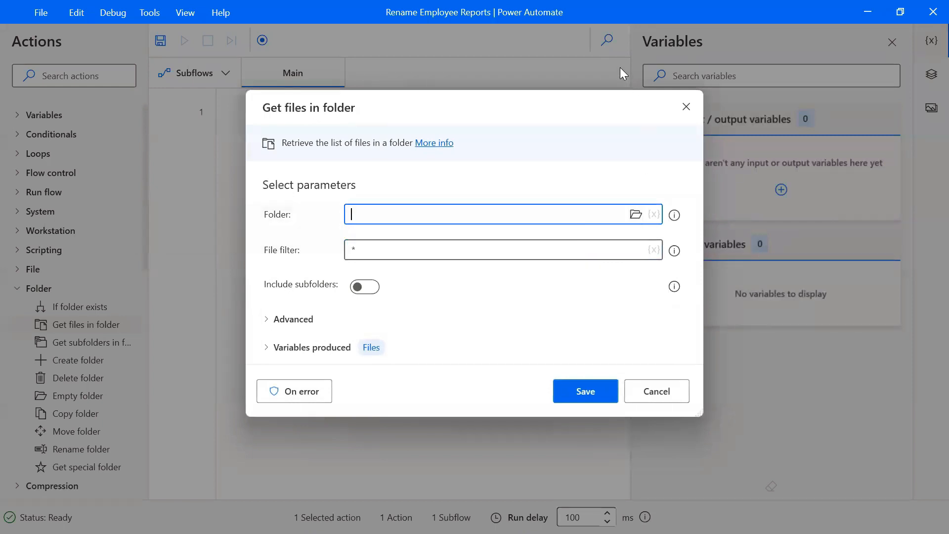
Step: Set the folder to retrieve files from to D:\Employee Report by browsing the PERSONAL (D:) drive
{"action": "left_click", "coordinate": [637, 216]}
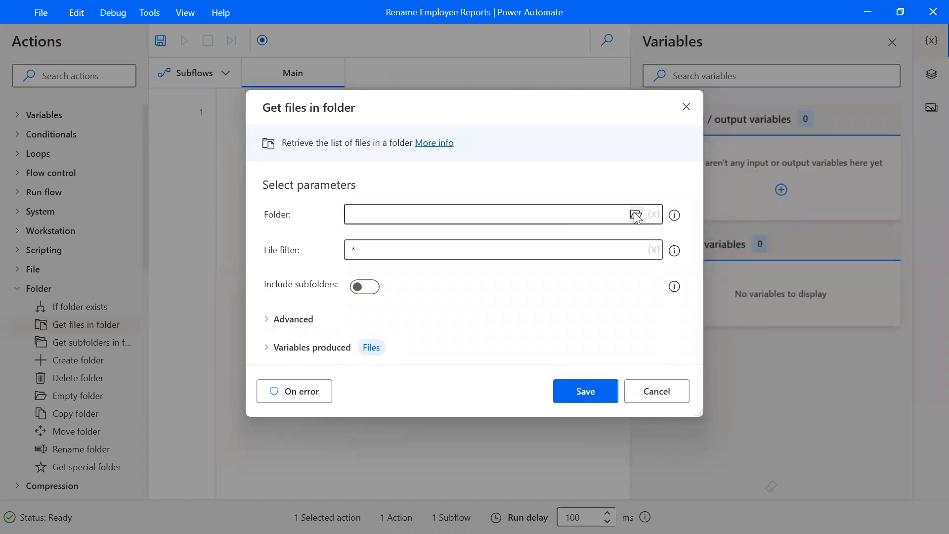
{"action": "left_click_drag", "start_coordinate": [574, 238], "coordinate": [574, 266]}
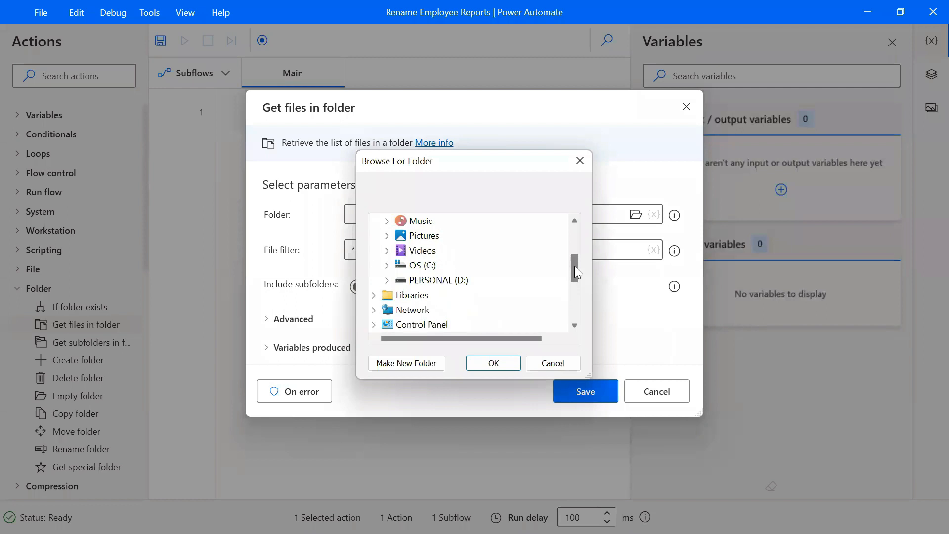
{"action": "left_click", "coordinate": [388, 280]}
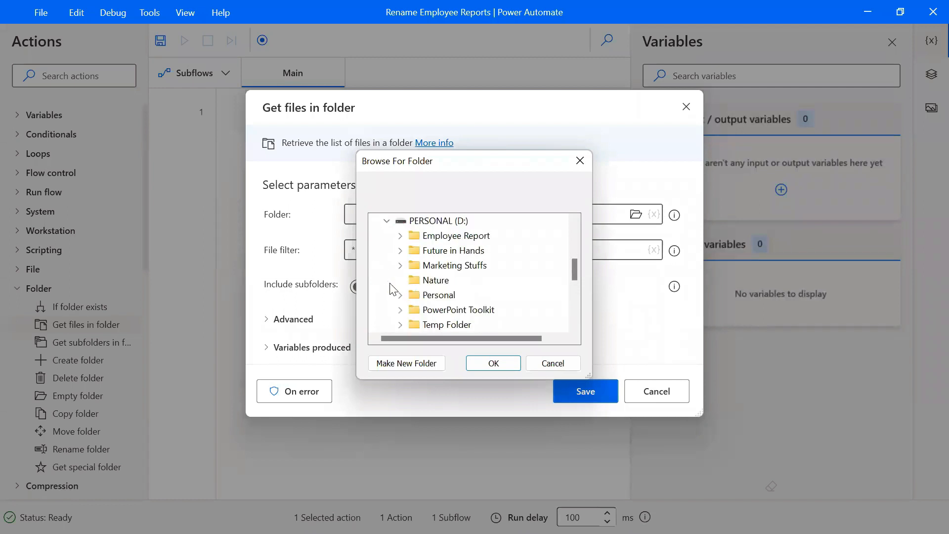
{"action": "left_click", "coordinate": [456, 237]}
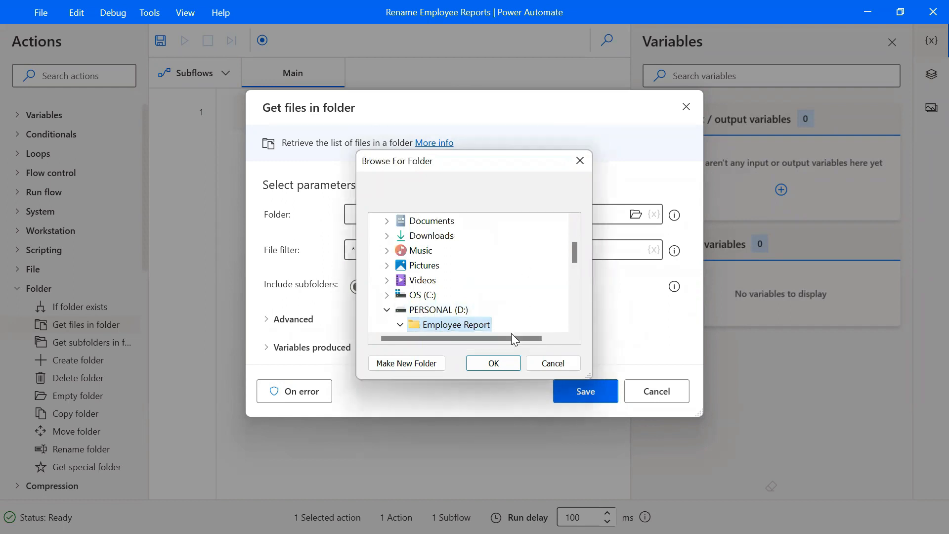
{"action": "left_click", "coordinate": [494, 363]}
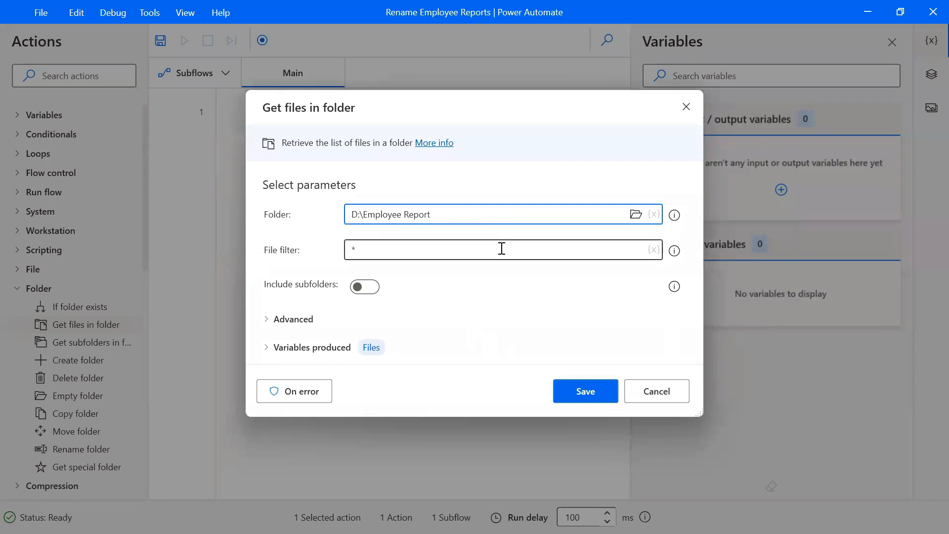
Step: Leave the file filter as * and turn on including subfolders in the file retrieval
{"action": "left_click", "coordinate": [358, 257]}
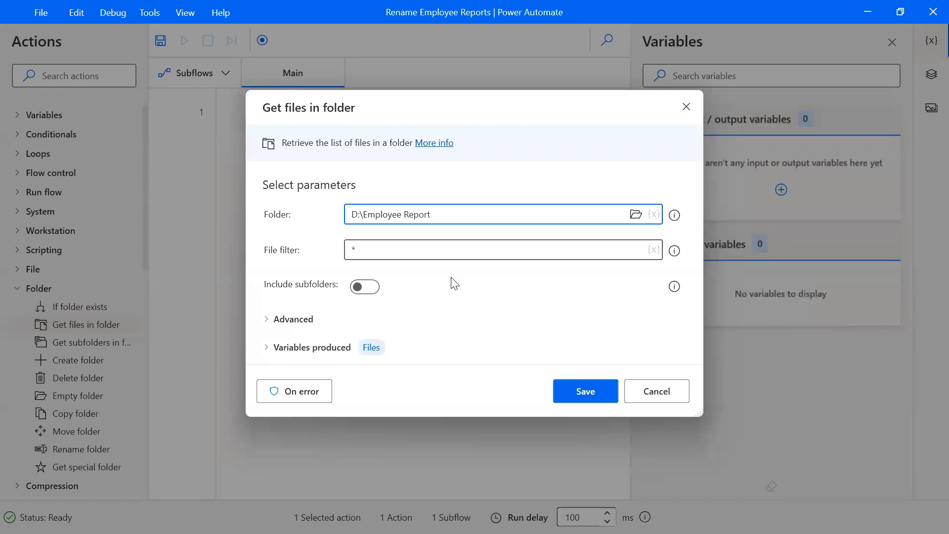
{"action": "left_click", "coordinate": [366, 287]}
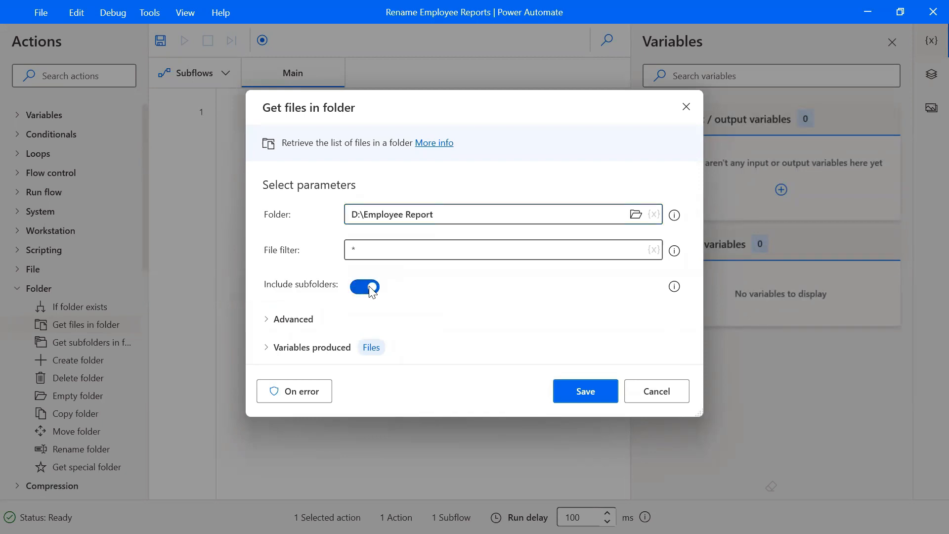
{"action": "left_click", "coordinate": [372, 291]}
{"action": "left_click", "coordinate": [372, 292]}
Step: Review the advanced sorting options and the produced Files variable, and save the Get files in folder action
{"action": "left_click", "coordinate": [271, 322]}
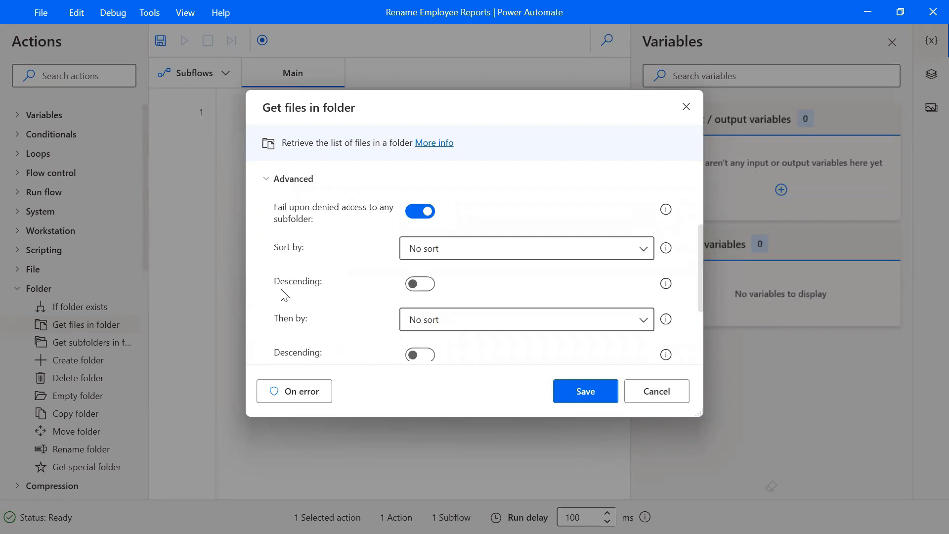
{"action": "left_click", "coordinate": [271, 186]}
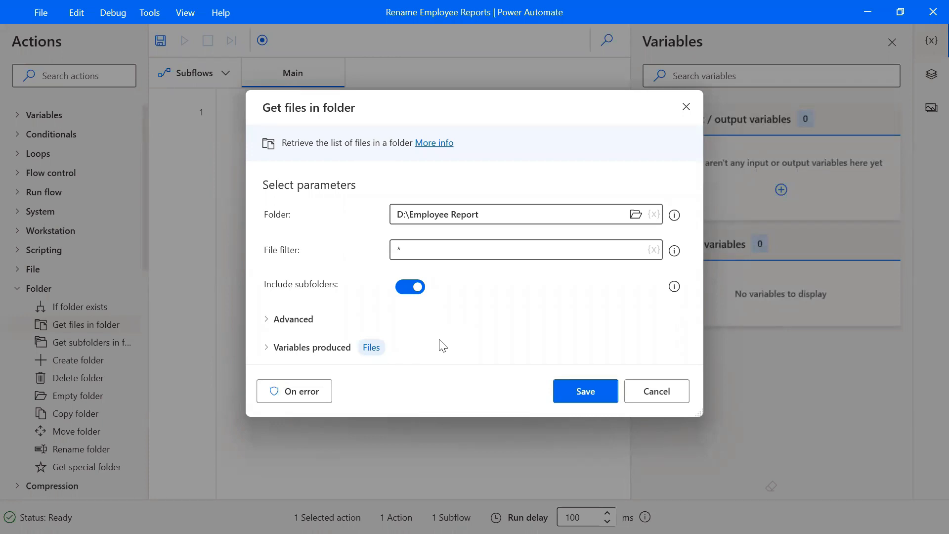
{"action": "left_click", "coordinate": [371, 348]}
{"action": "left_click", "coordinate": [369, 329]}
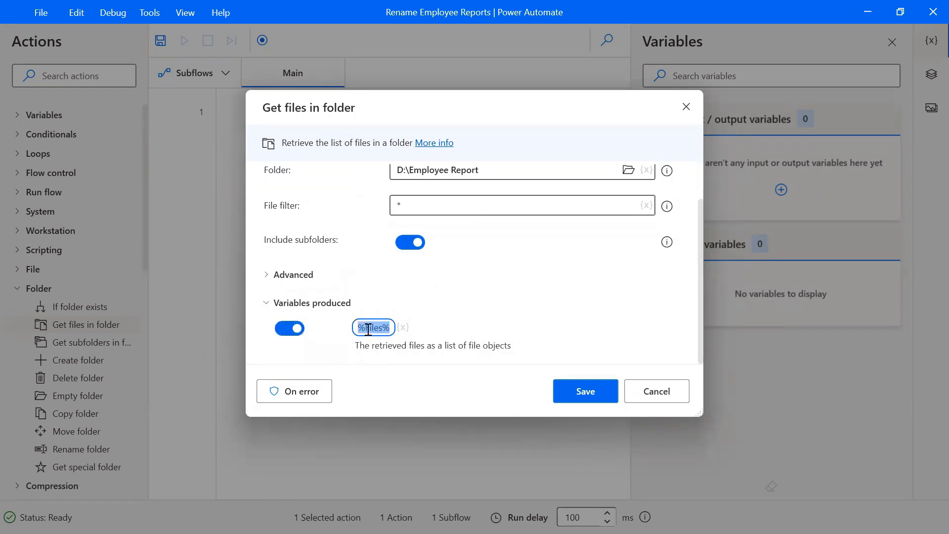
{"action": "left_click", "coordinate": [474, 287]}
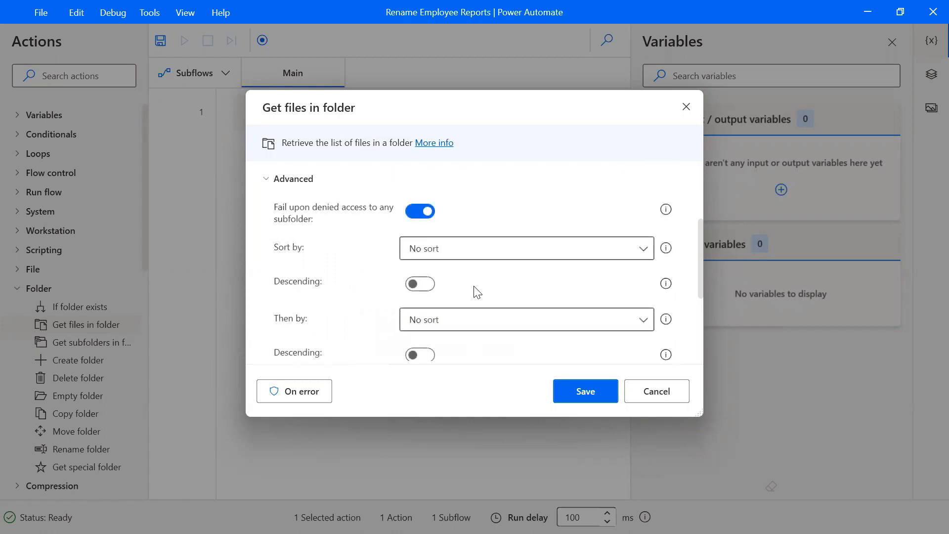
{"action": "left_click", "coordinate": [267, 181]}
{"action": "scroll", "coordinate": [467, 207], "scroll_direction": "up", "scroll_amount": 2}
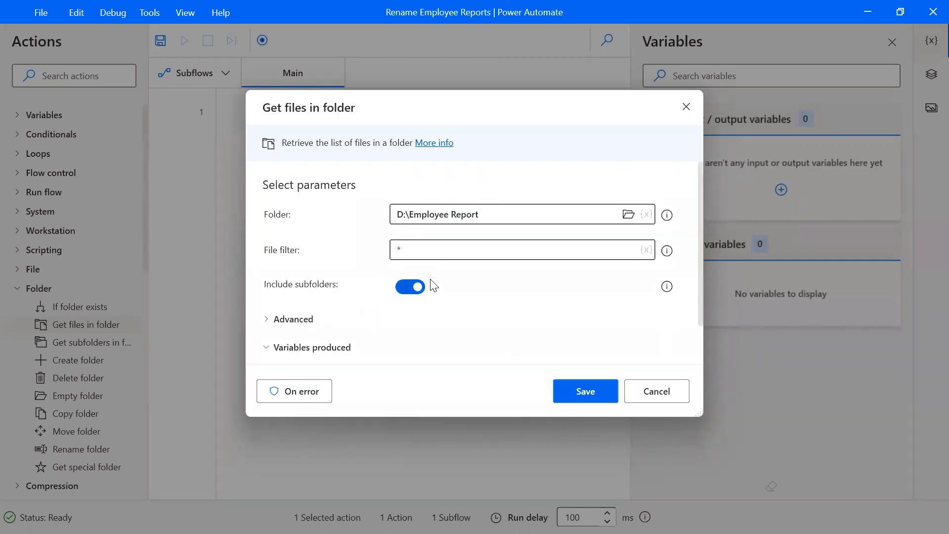
{"action": "left_click", "coordinate": [582, 392]}
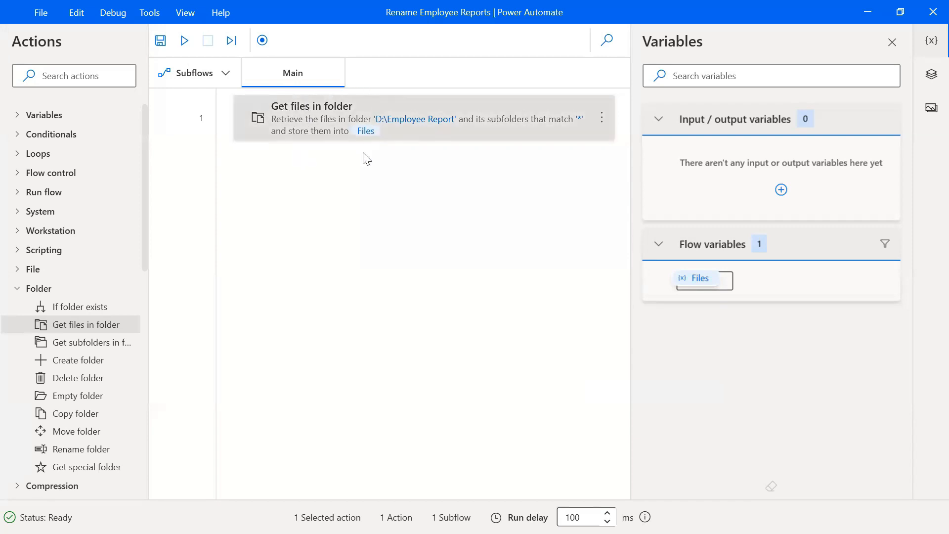
Step: Add the Rename file(s) action from the File group below the Get files in folder action
{"action": "left_click", "coordinate": [18, 289]}
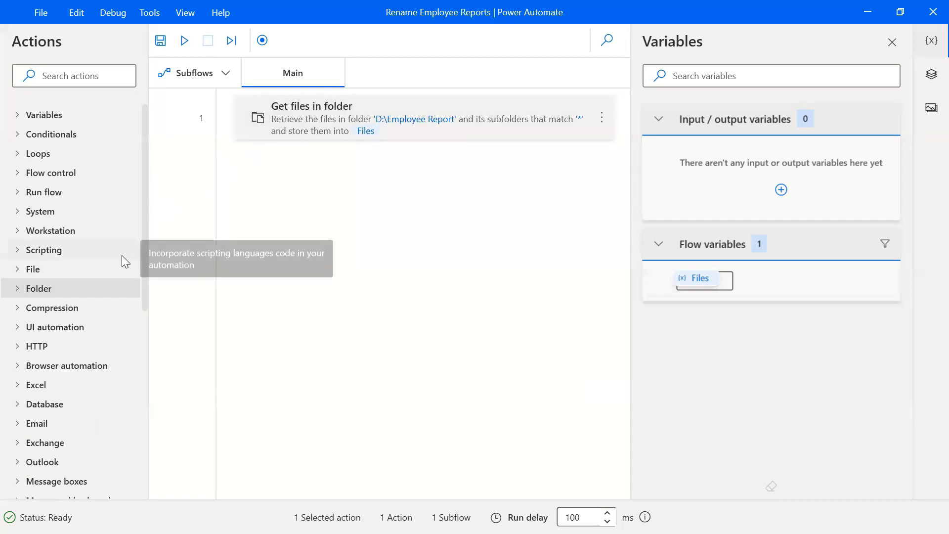
{"action": "left_click", "coordinate": [19, 269]}
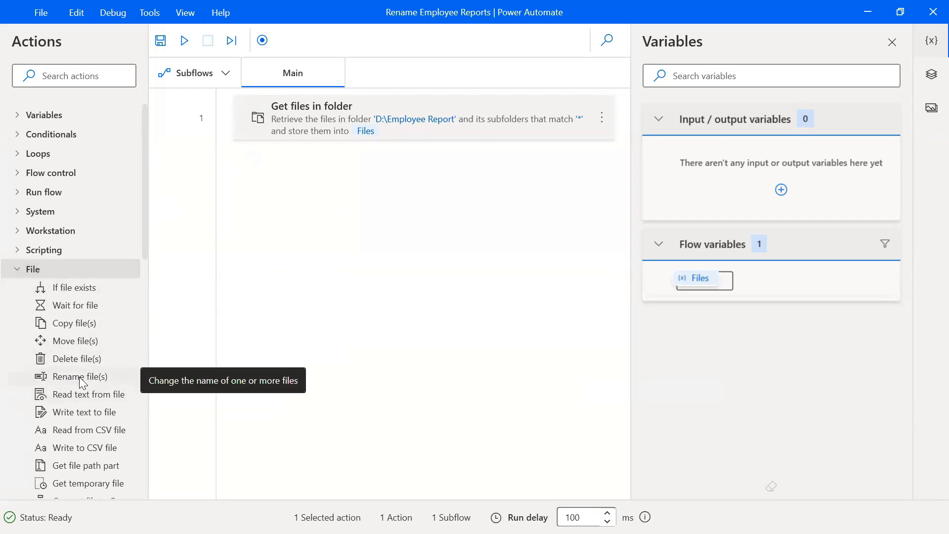
{"action": "left_click_drag", "start_coordinate": [81, 381], "coordinate": [324, 174]}
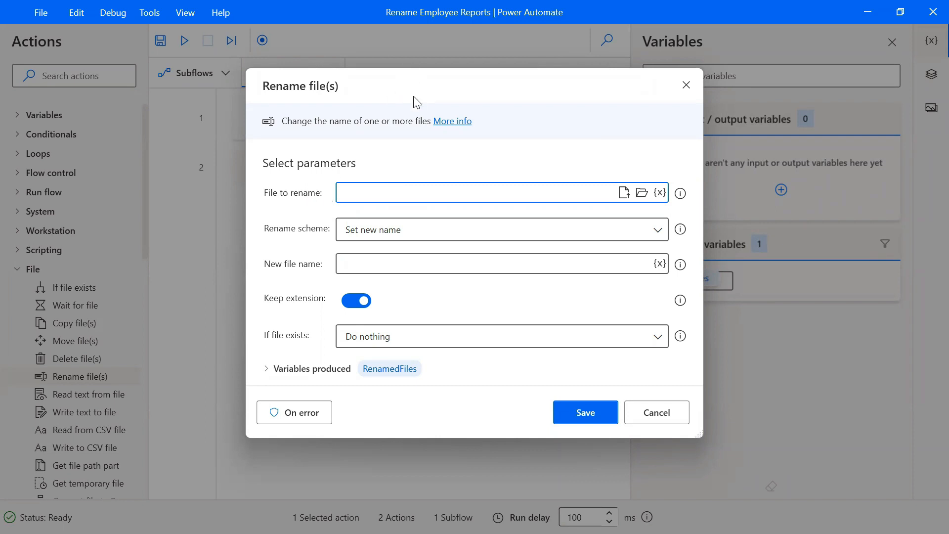
{"action": "left_click_drag", "start_coordinate": [413, 96], "coordinate": [429, 203]}
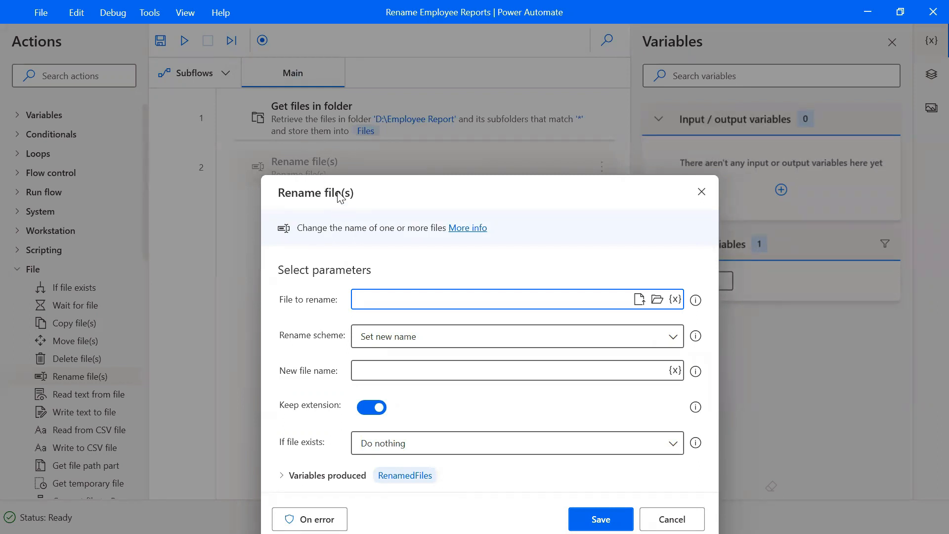
{"action": "left_click_drag", "start_coordinate": [348, 205], "coordinate": [332, 137]}
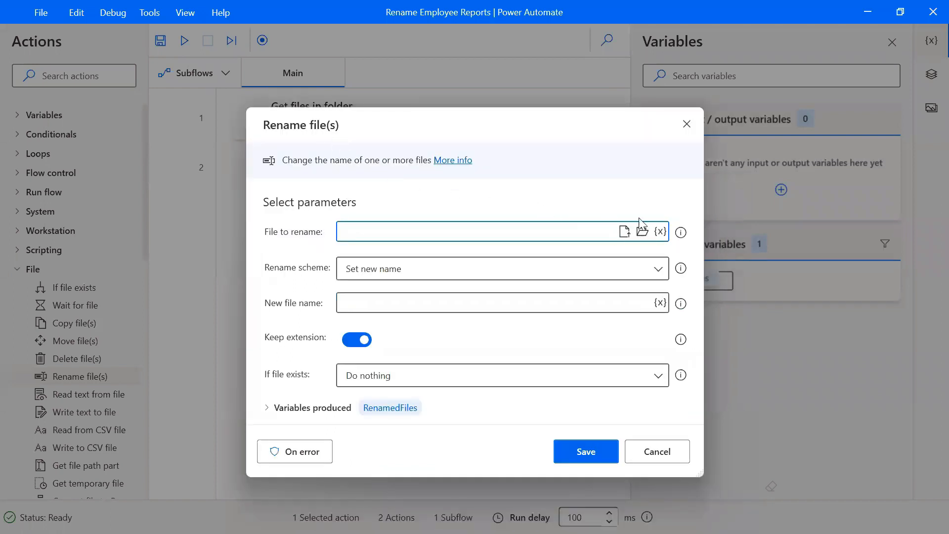
Step: Use the Files flow variable as the files to rename
{"action": "left_click", "coordinate": [662, 232]}
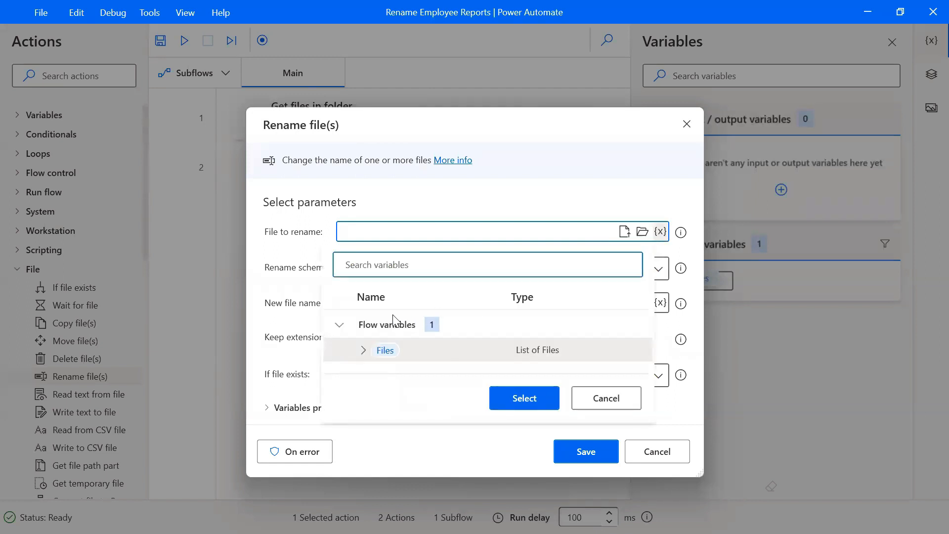
{"action": "left_click", "coordinate": [381, 352]}
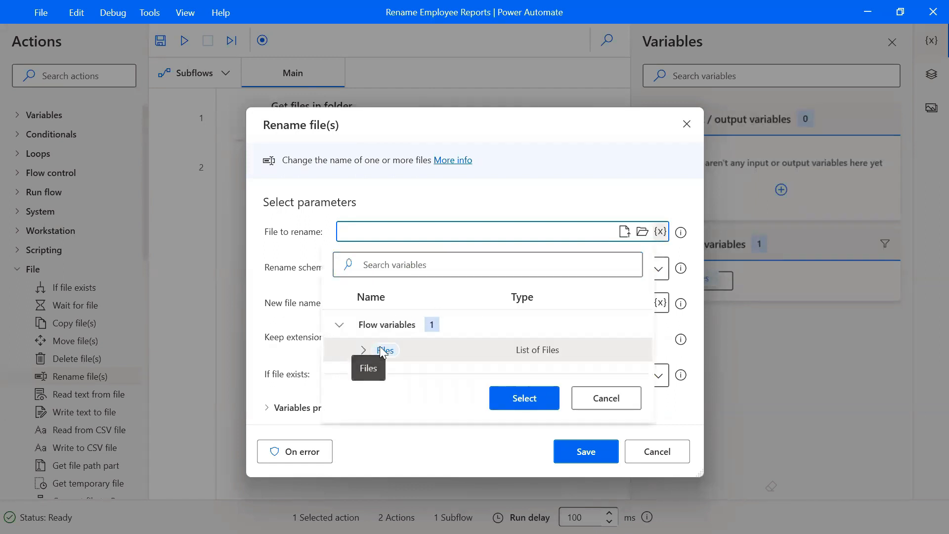
{"action": "left_click", "coordinate": [524, 398]}
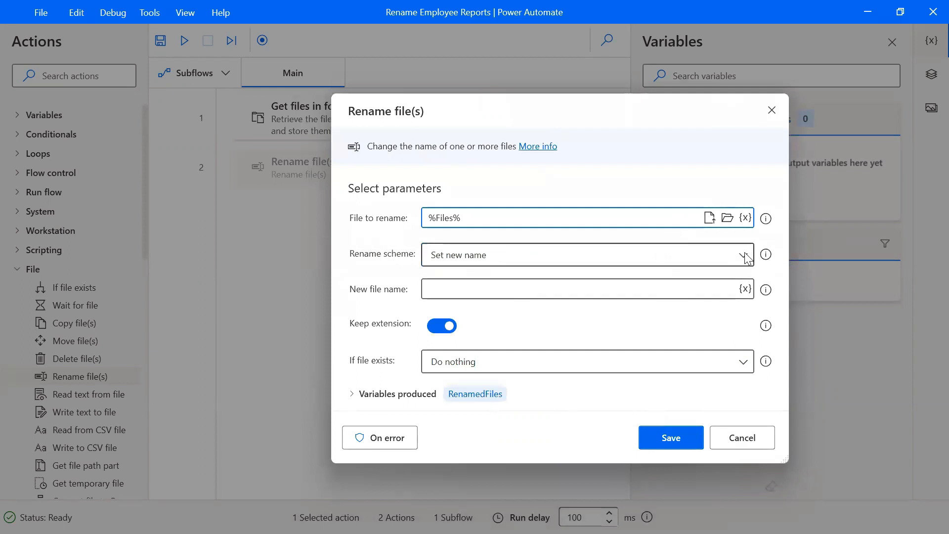
Step: Set the rename scheme to Add text with fih_ as the text to add
{"action": "left_click", "coordinate": [717, 261]}
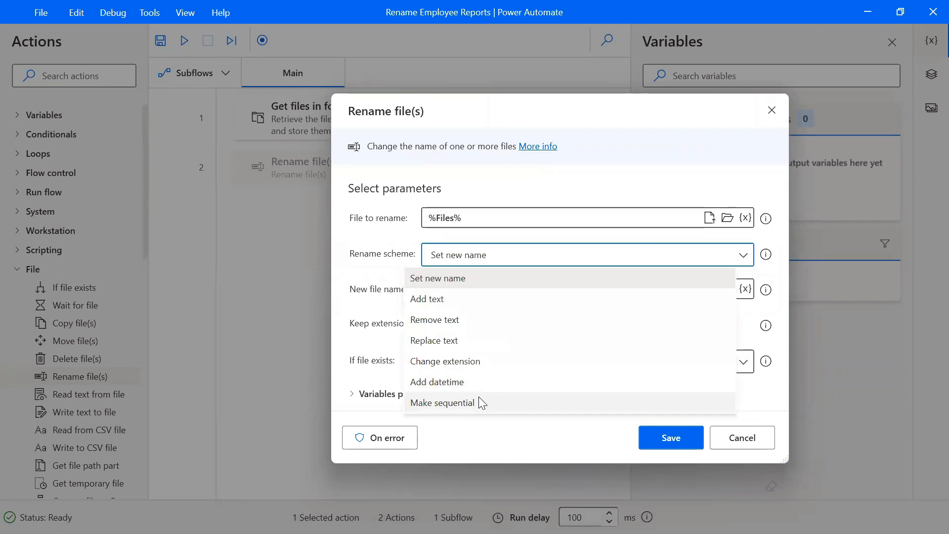
{"action": "left_click", "coordinate": [428, 300]}
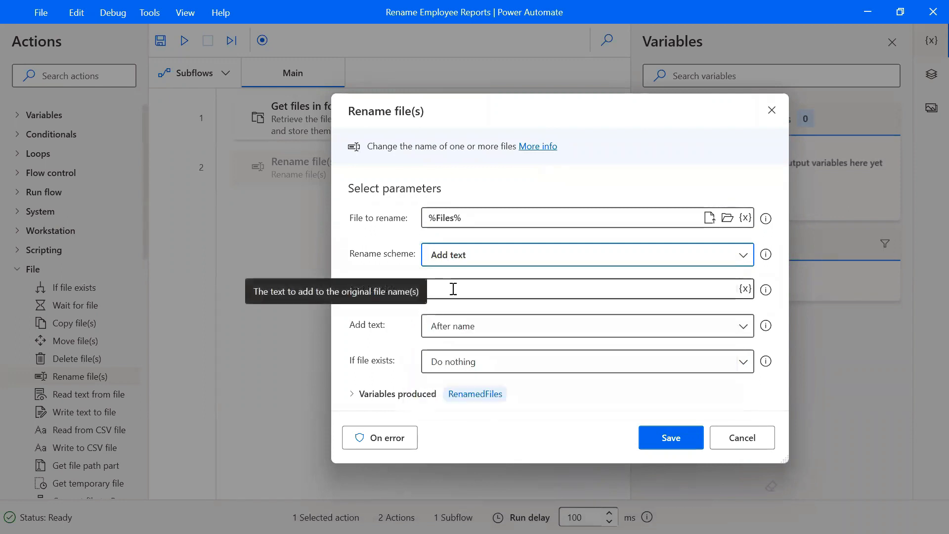
{"action": "left_click", "coordinate": [468, 286]}
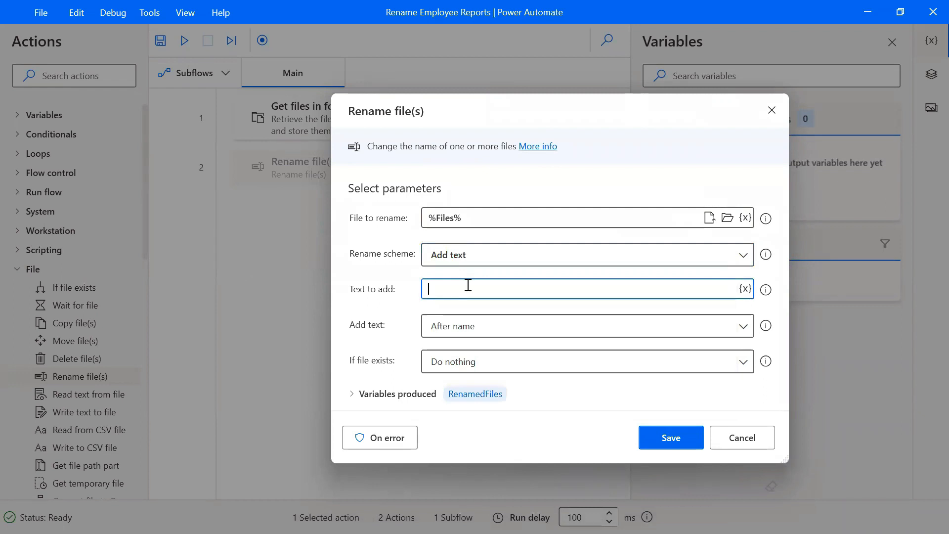
{"action": "type", "text": "fih_"}
Step: Place the added text before the name and choose Do nothing if the file already exists
{"action": "left_click", "coordinate": [497, 331]}
{"action": "left_click", "coordinate": [444, 372]}
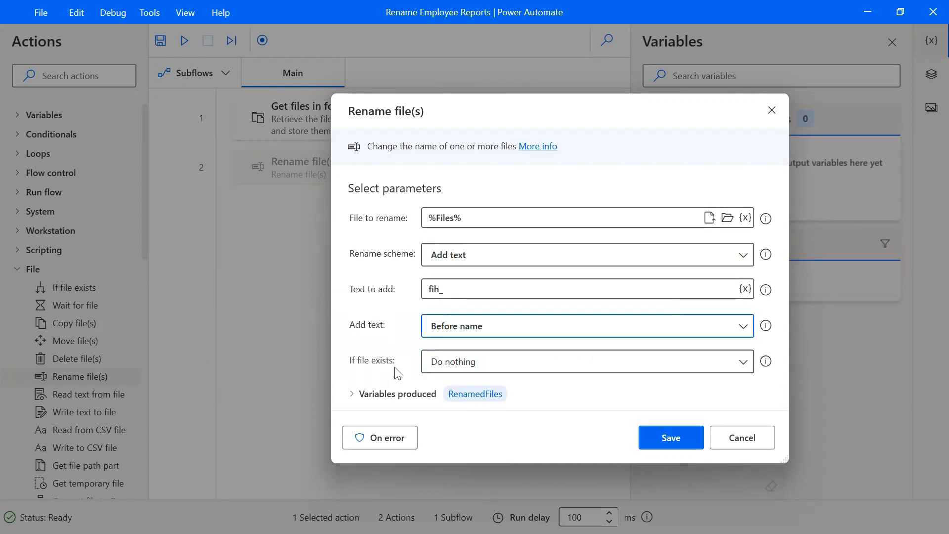
{"action": "left_click", "coordinate": [514, 366]}
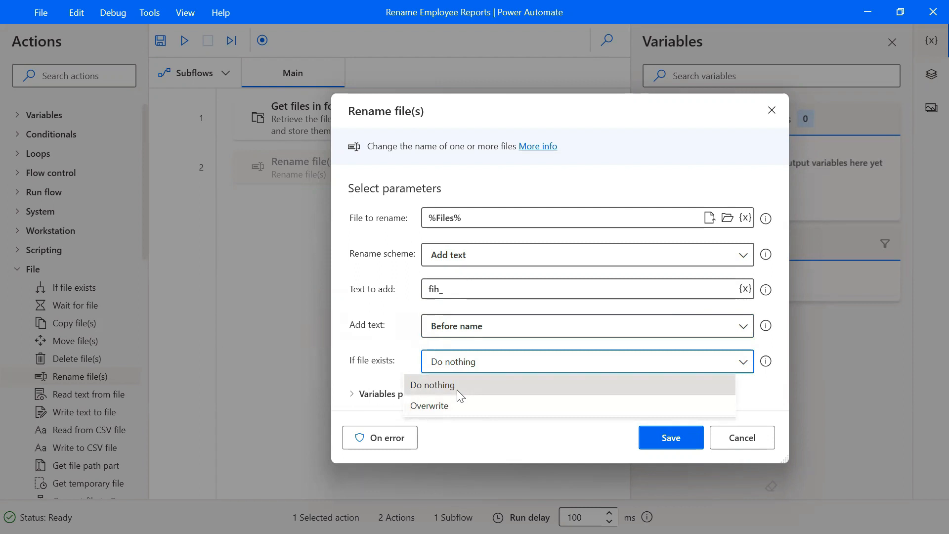
{"action": "left_click", "coordinate": [457, 390]}
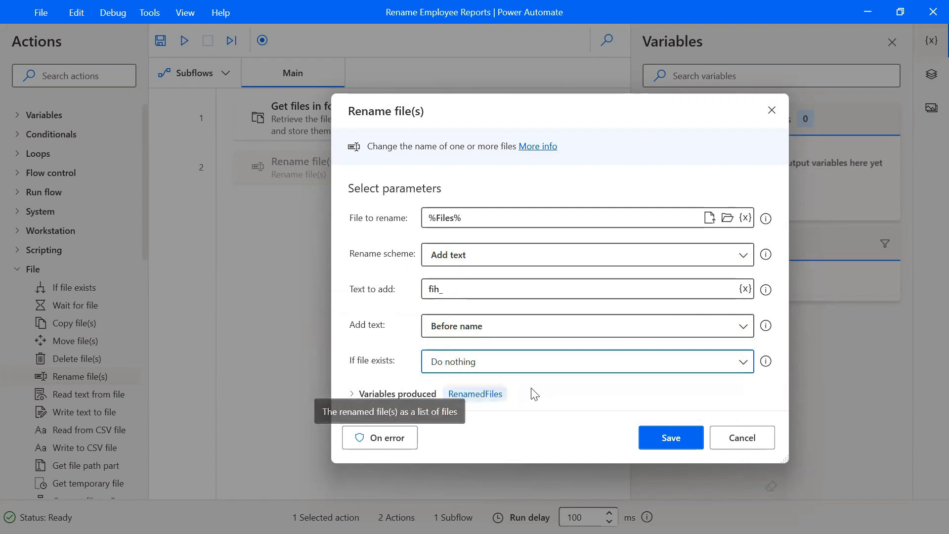
Step: Disable the RenamedFiles output variable of the Rename file(s) action and save the action
{"action": "left_click", "coordinate": [545, 394]}
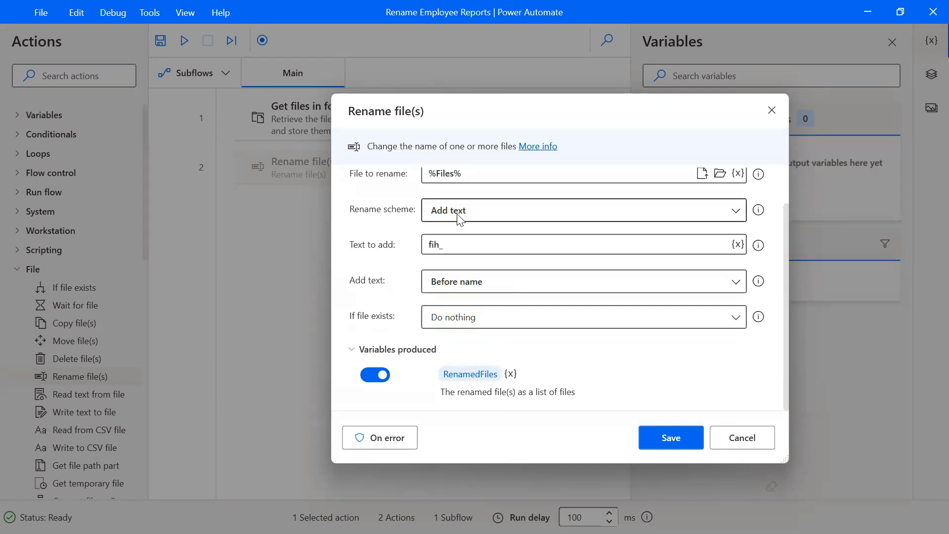
{"action": "left_click", "coordinate": [383, 378]}
{"action": "scroll", "coordinate": [524, 194], "scroll_direction": "up", "scroll_amount": 2}
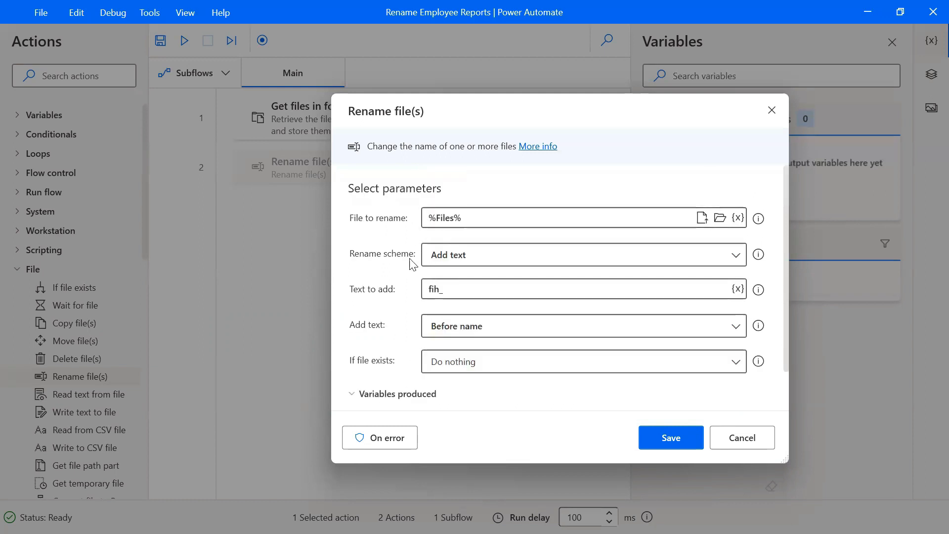
{"action": "scroll", "coordinate": [414, 271], "scroll_direction": "down", "scroll_amount": 2}
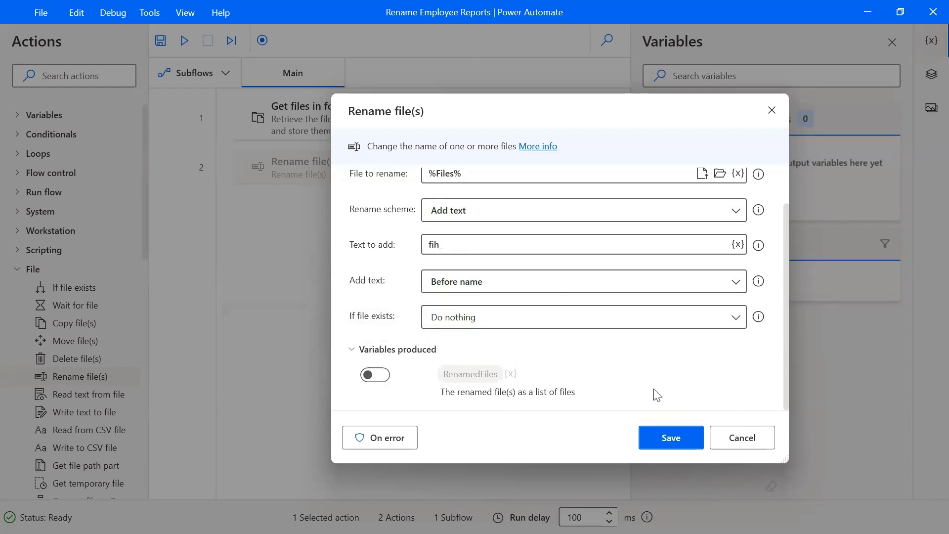
{"action": "left_click", "coordinate": [654, 435]}
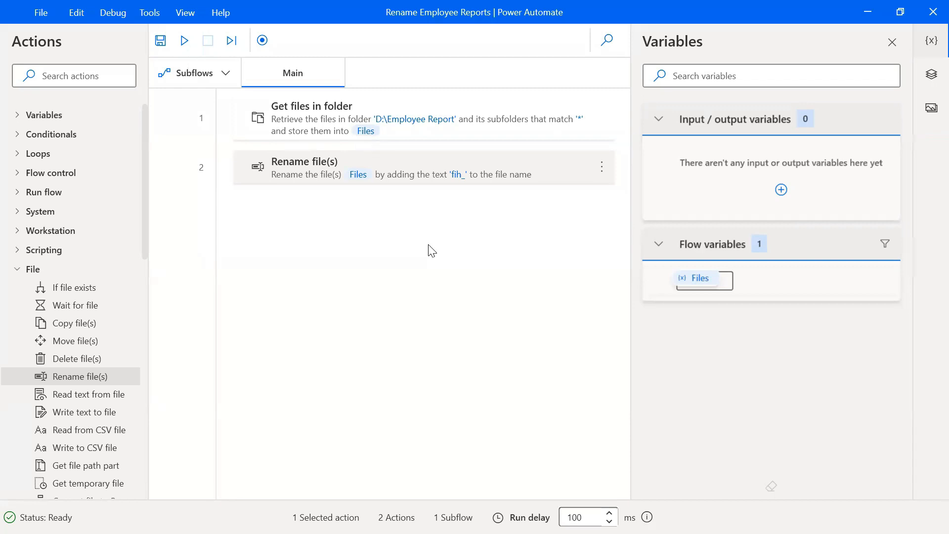
Step: Add the Display message action from the Message boxes group below the Rename file(s) action
{"action": "left_click", "coordinate": [17, 269]}
{"action": "scroll", "coordinate": [48, 314], "scroll_direction": "down", "scroll_amount": 3}
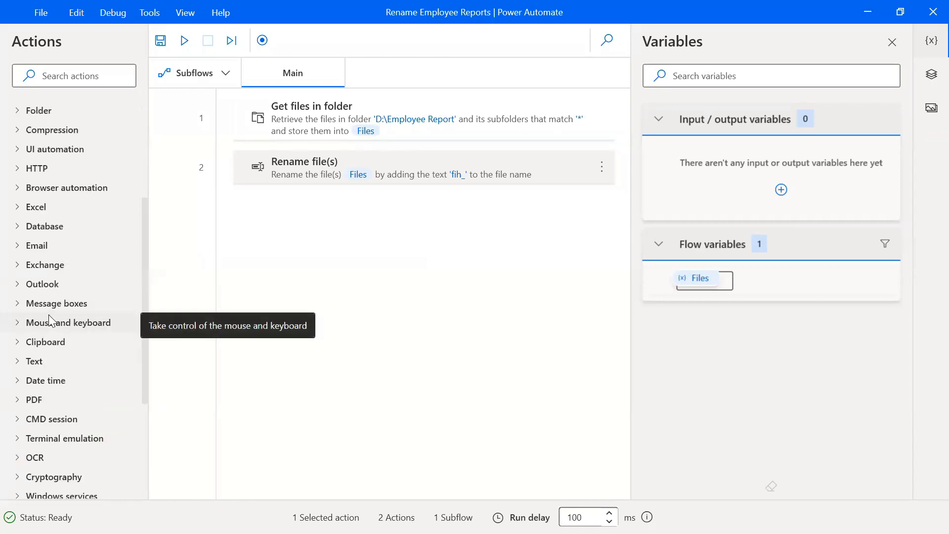
{"action": "left_click", "coordinate": [20, 305]}
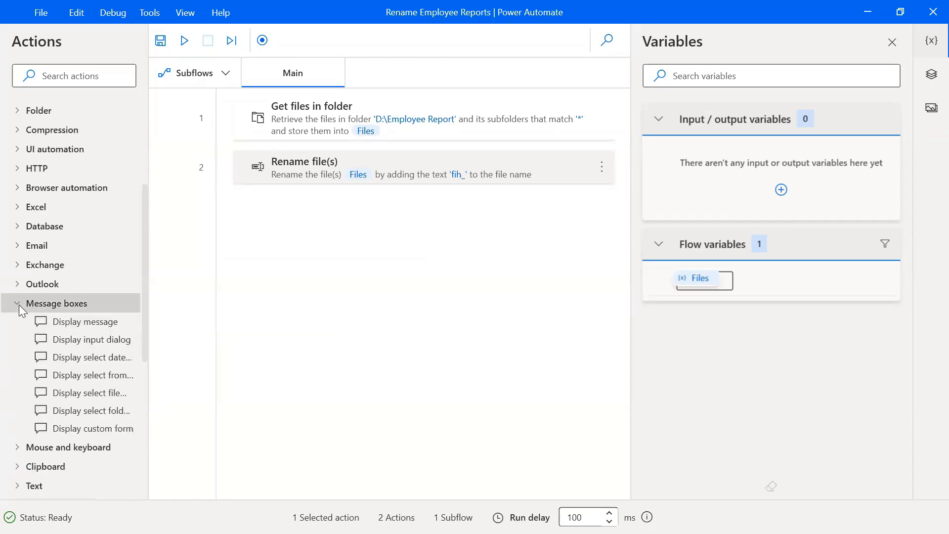
{"action": "left_click_drag", "start_coordinate": [71, 324], "coordinate": [338, 222]}
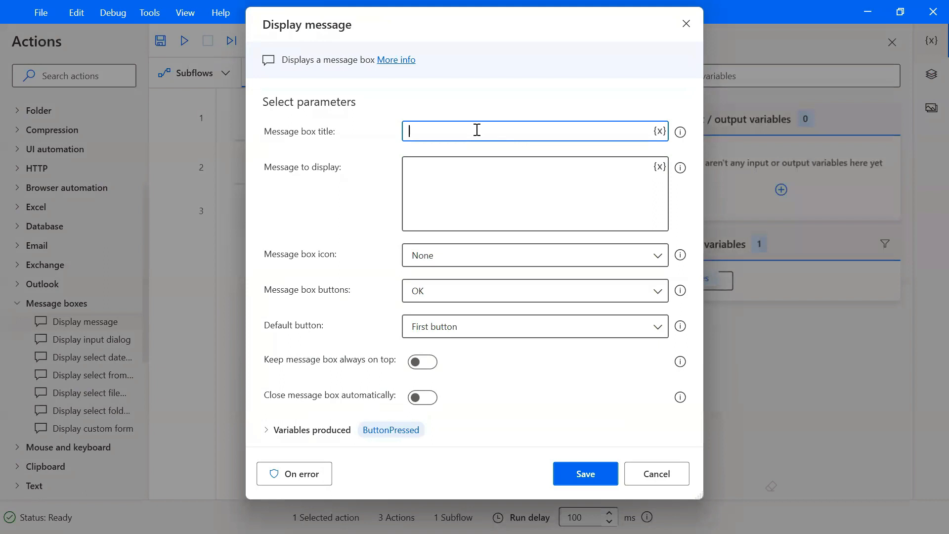
Step: Title the message box Success and set its message to "Successfully renamed %Files.Count% Files. WOW."
{"action": "type", "text": "Success"}
{"action": "left_click", "coordinate": [488, 166]}
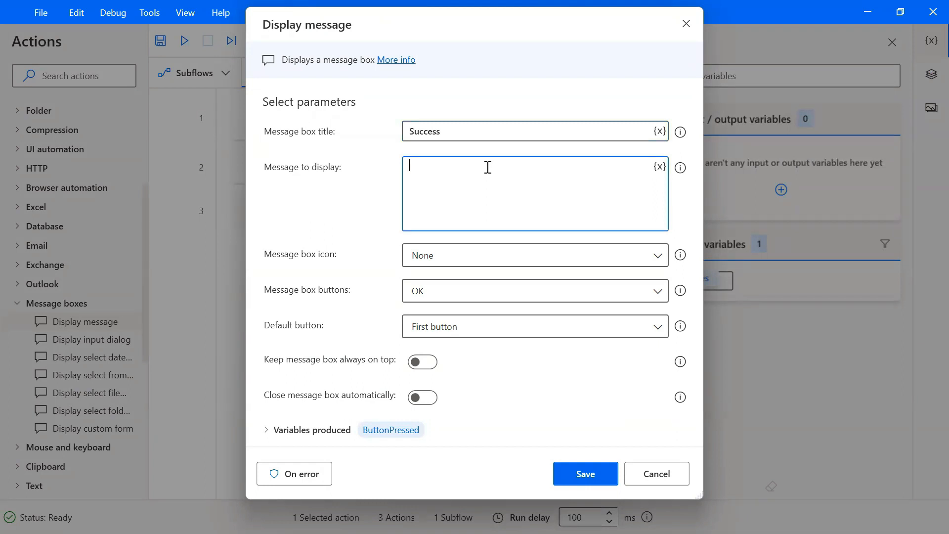
{"action": "type", "text": "Successfully renamed"}
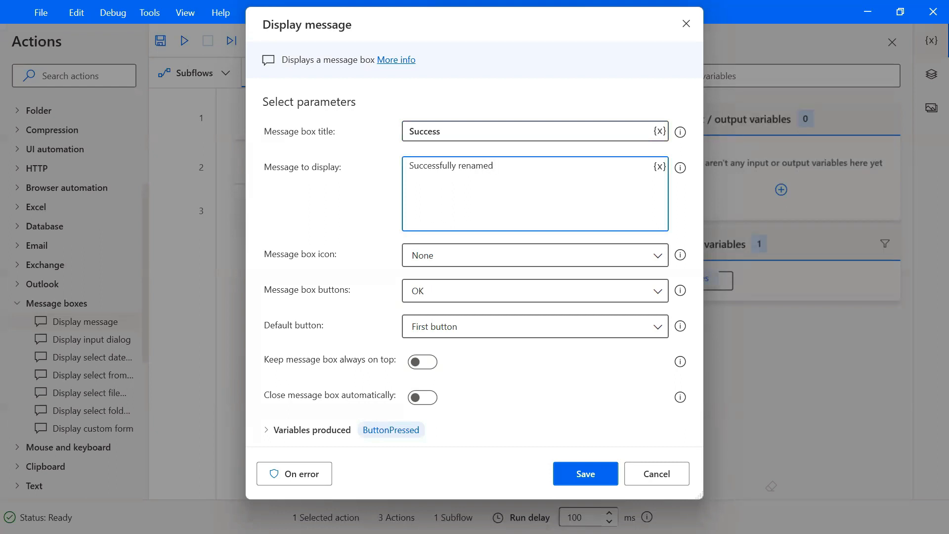
{"action": "left_click", "coordinate": [660, 168]}
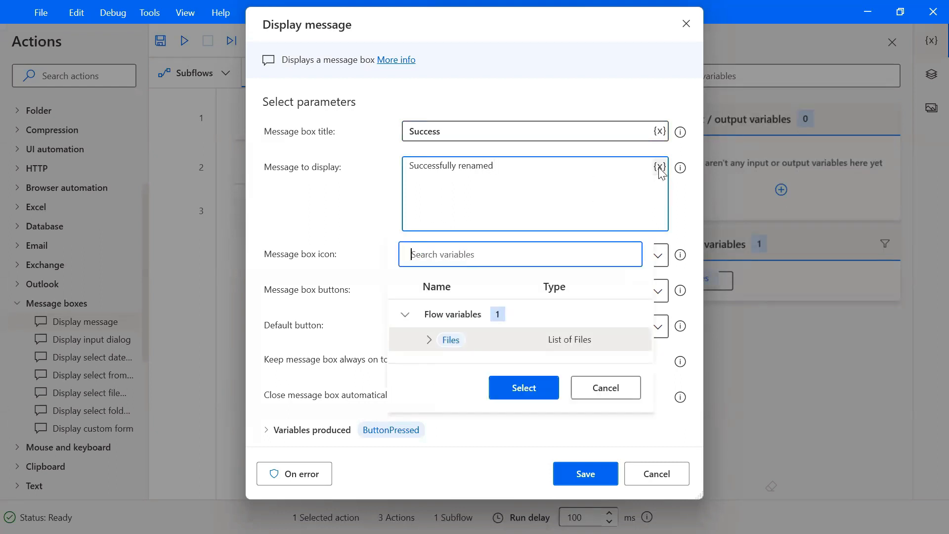
{"action": "left_click", "coordinate": [431, 342]}
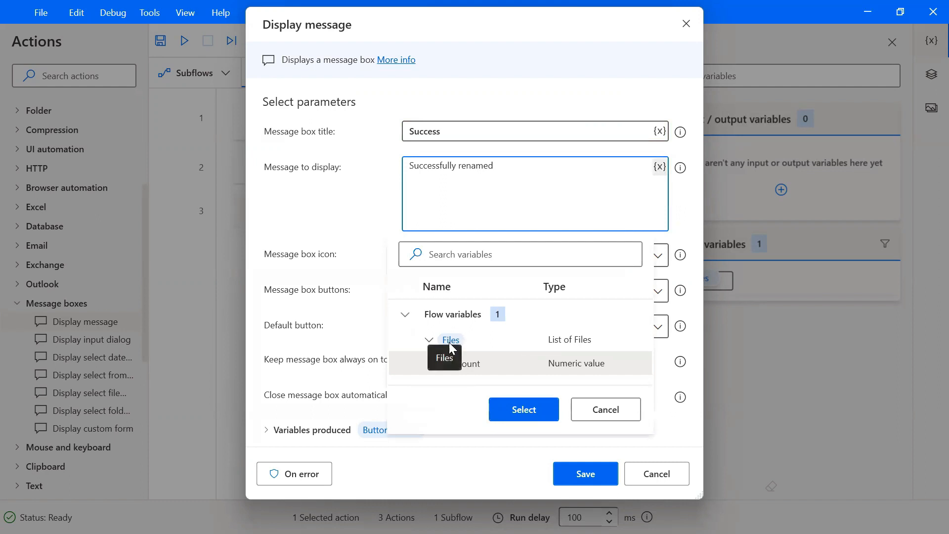
{"action": "left_click", "coordinate": [519, 409]}
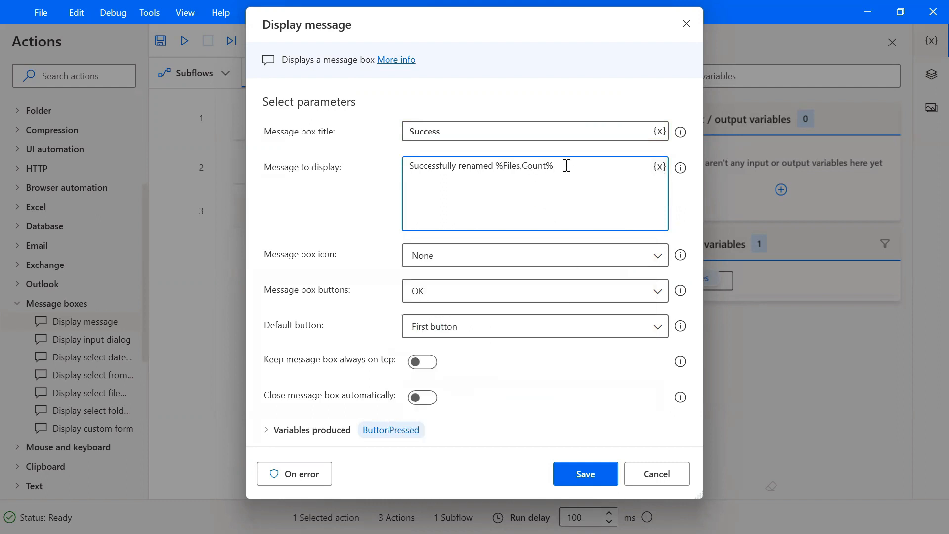
{"action": "type", "text": "Files. WOW."}
Step: Give the message box the Information icon, disable its ButtonPressed output variable, and save the action
{"action": "left_click", "coordinate": [657, 254]}
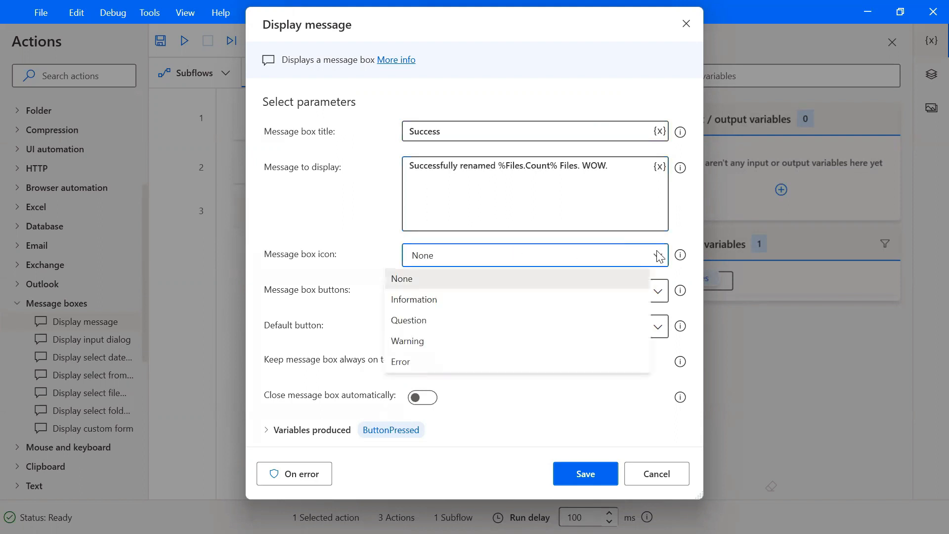
{"action": "left_click", "coordinate": [435, 302]}
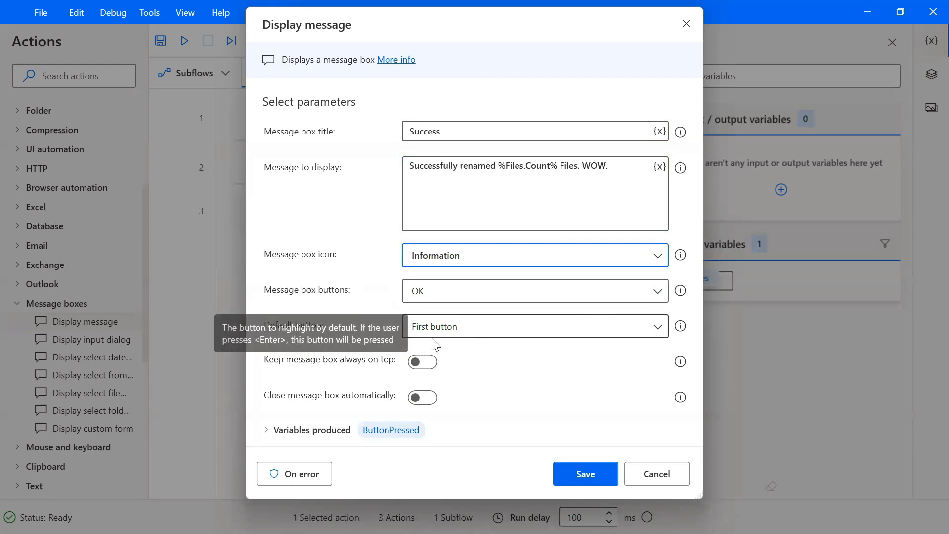
{"action": "left_click", "coordinate": [267, 429]}
{"action": "left_click", "coordinate": [298, 412]}
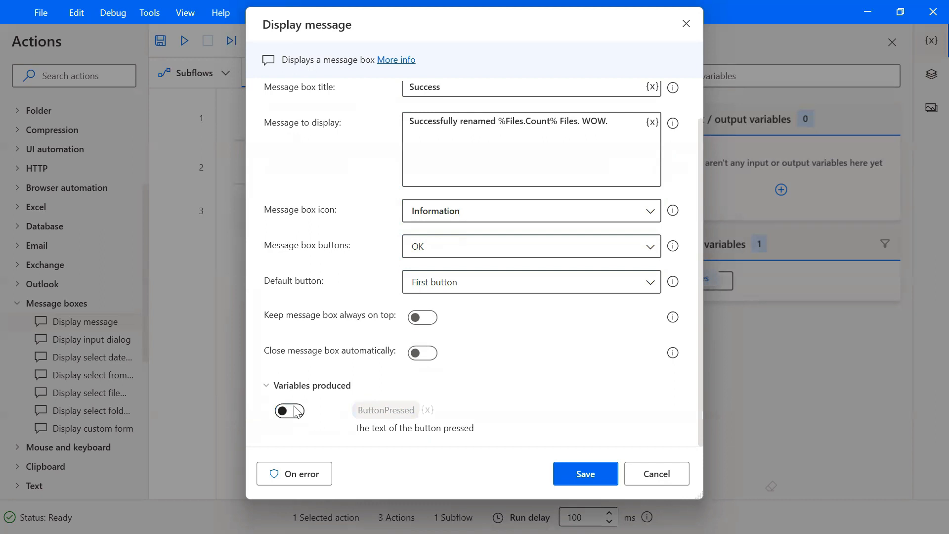
{"action": "left_click", "coordinate": [652, 250]}
{"action": "left_click", "coordinate": [653, 251]}
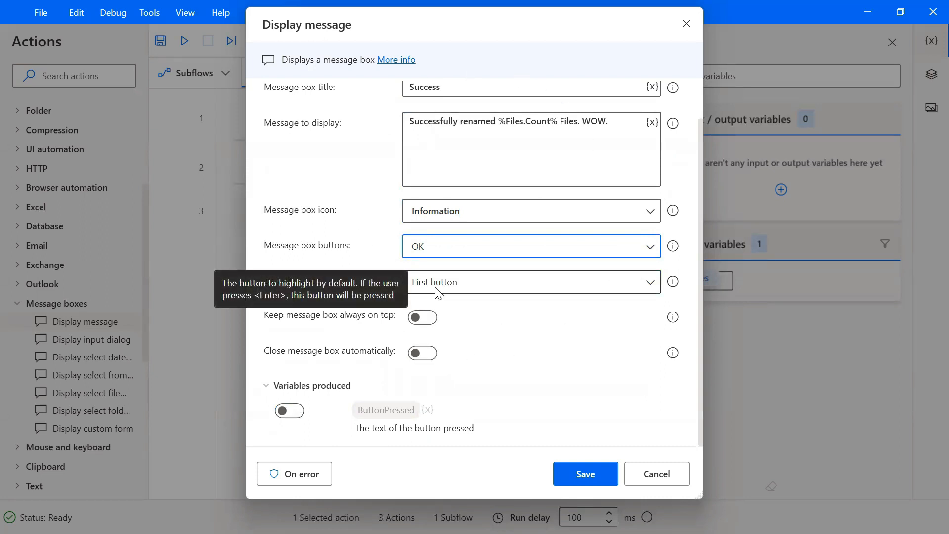
{"action": "scroll", "coordinate": [608, 327], "scroll_direction": "up", "scroll_amount": 1}
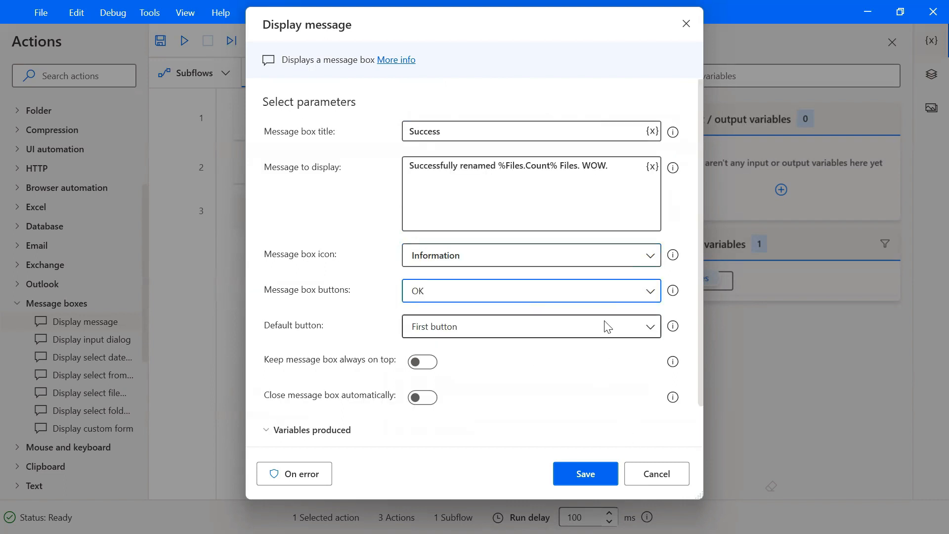
{"action": "left_click", "coordinate": [598, 473]}
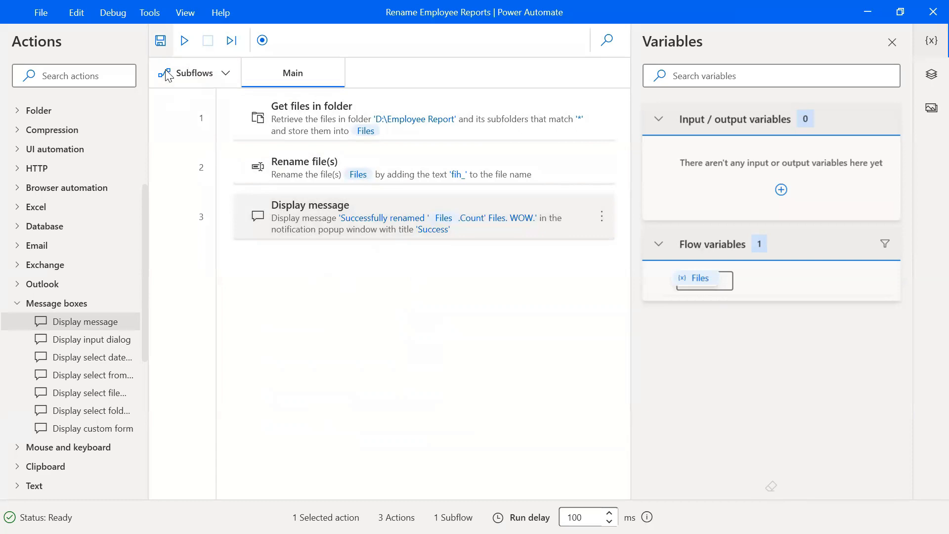
Step: Save the Rename Employee Reports flow and close its designer to return to the flow list
{"action": "key", "text": "ctrl+s"}
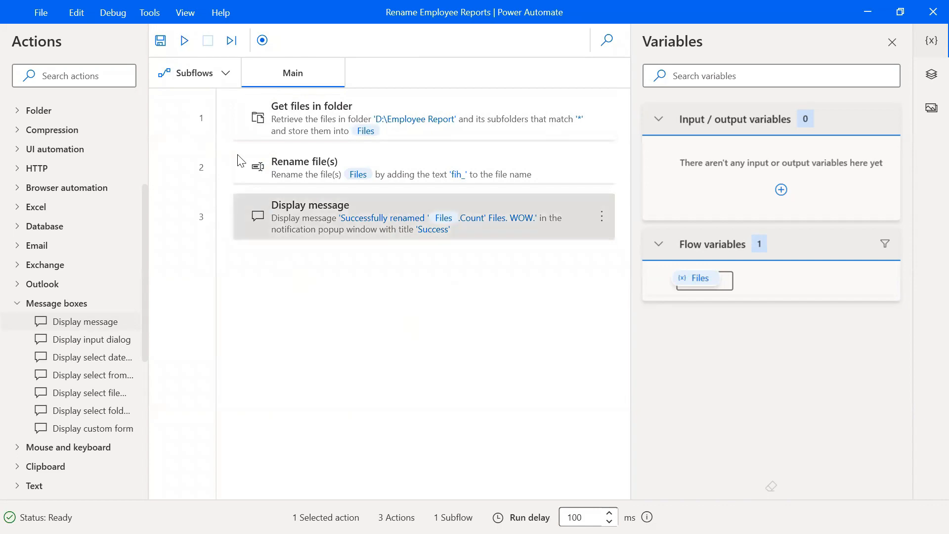
{"action": "key", "text": "ctrl+s"}
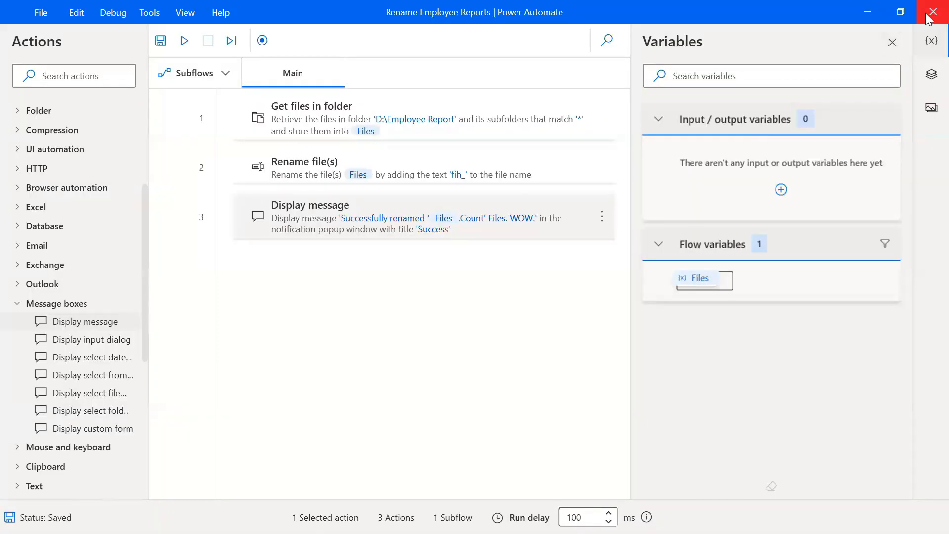
{"action": "left_click", "coordinate": [933, 12]}
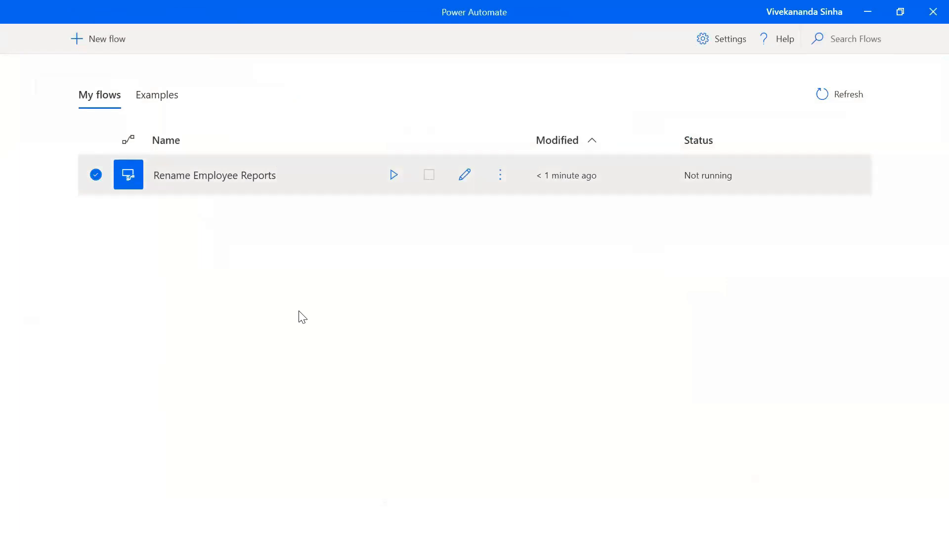
{"action": "left_click", "coordinate": [499, 174]}
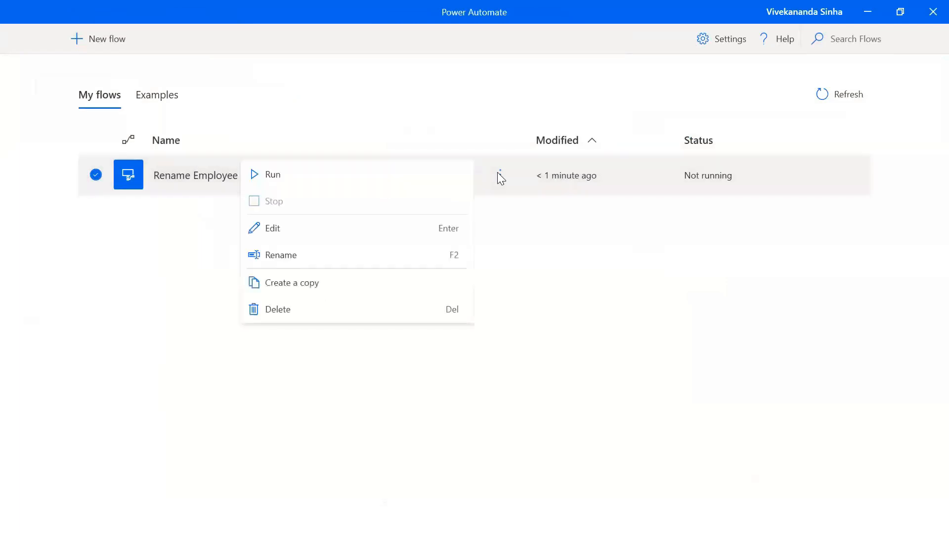
{"action": "left_click", "coordinate": [598, 292]}
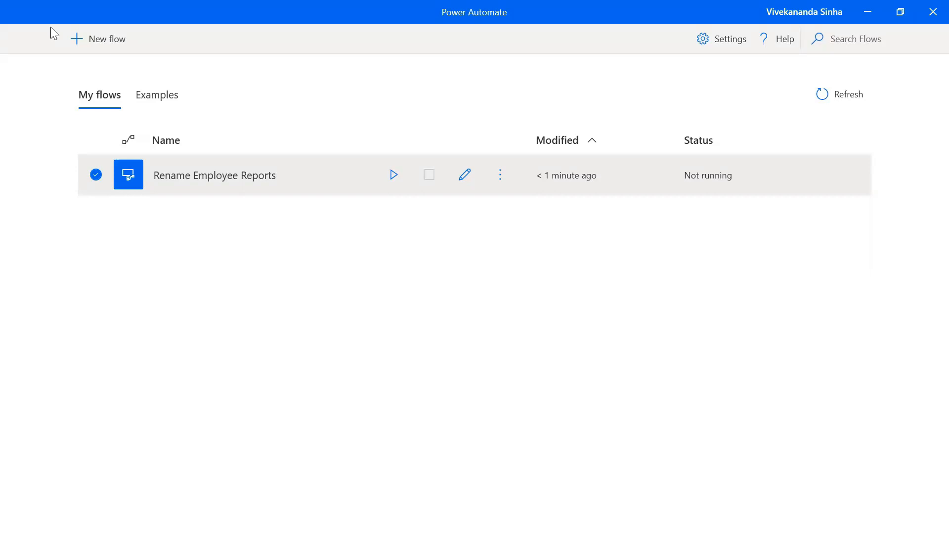
Step: Run the Rename Employee Reports flow with the Employee Report folder in view, and dismiss its success message
{"action": "left_click_drag", "start_coordinate": [54, 20], "coordinate": [576, 176]}
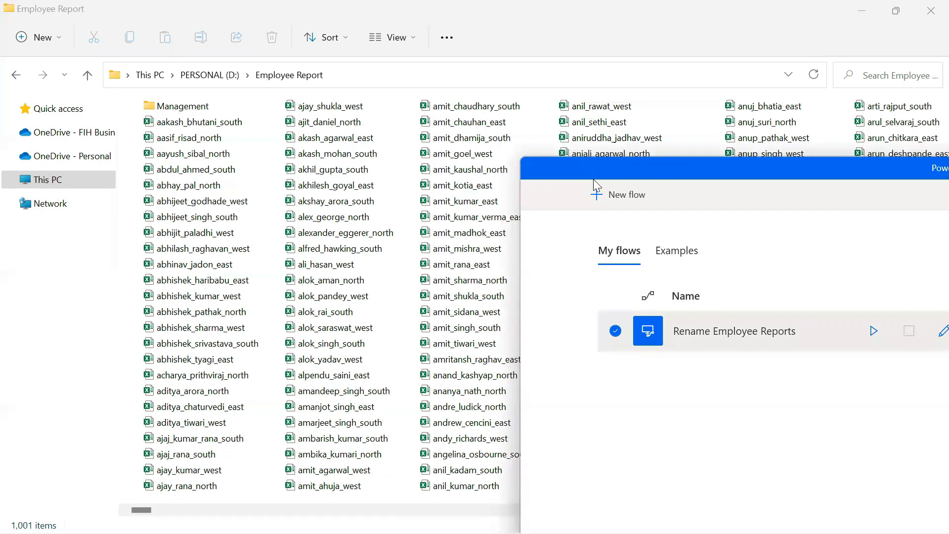
{"action": "left_click", "coordinate": [874, 334]}
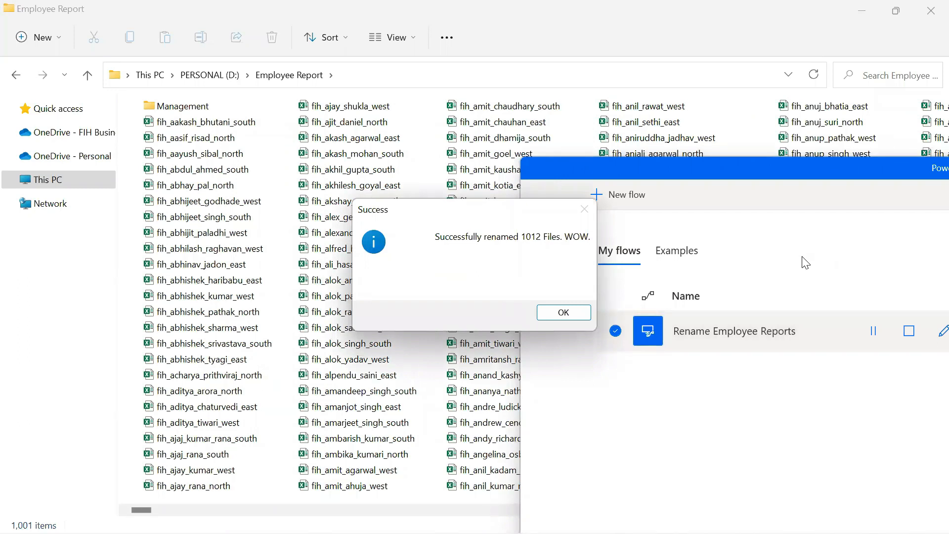
{"action": "left_click", "coordinate": [576, 310]}
Step: Check the file names in the Management subfolder in File Explorer and return to the Employee Report folder
{"action": "double_click", "coordinate": [174, 106]}
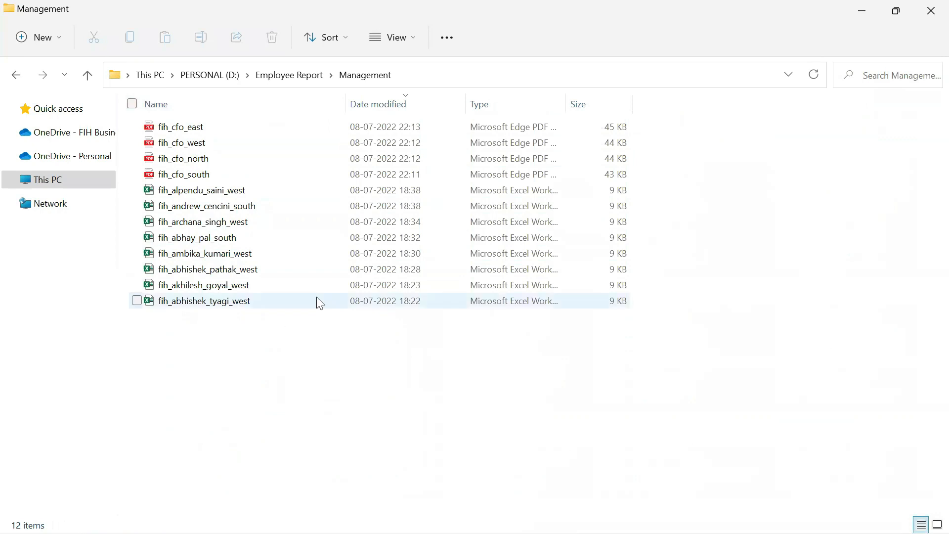
{"action": "mouse_move", "coordinate": [321, 295]}
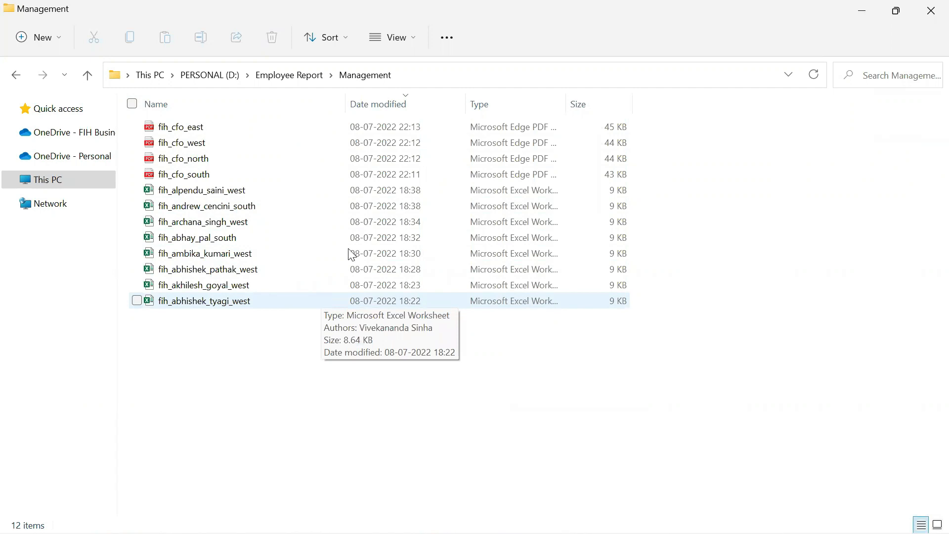
{"action": "left_click", "coordinate": [284, 77]}
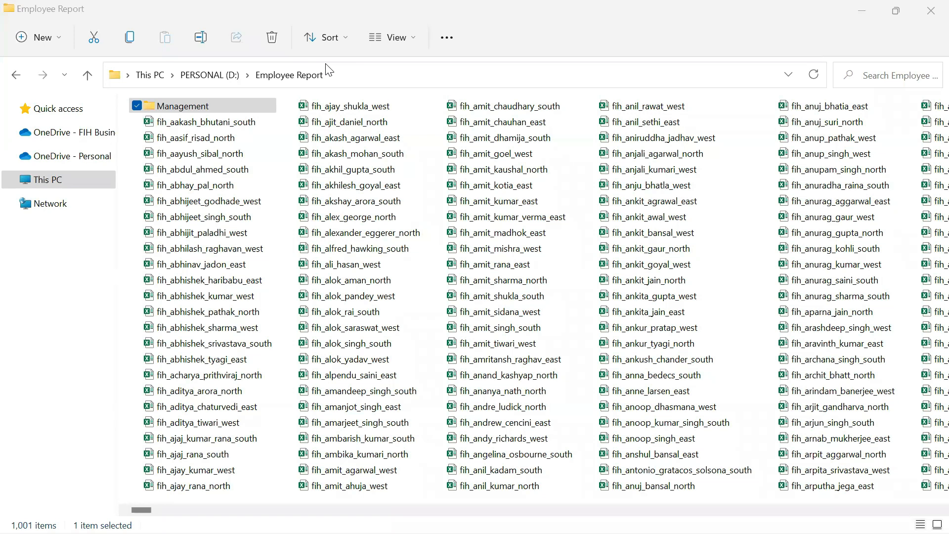
Step: Go to the Nature folder on drive D: and display its image files as a list
{"action": "key", "text": "alt+Left"}
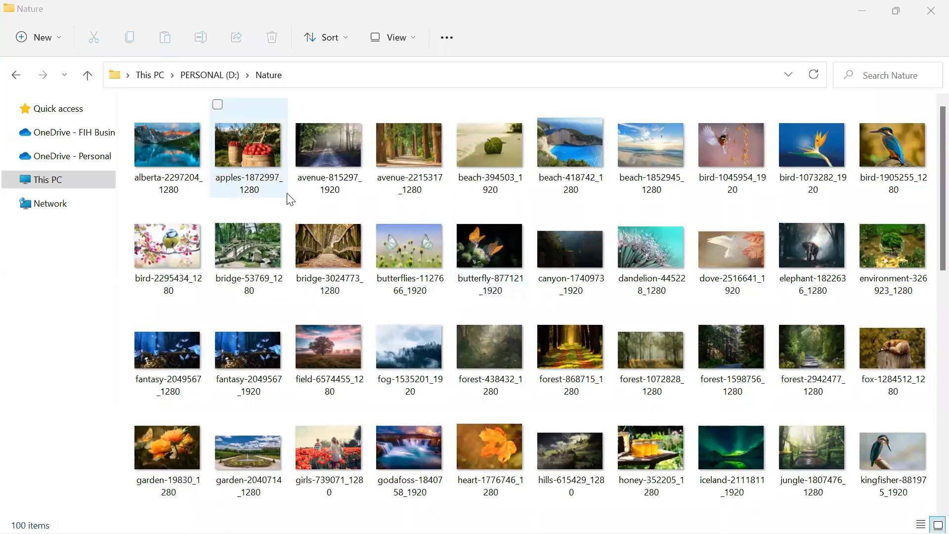
{"action": "left_click", "coordinate": [411, 40]}
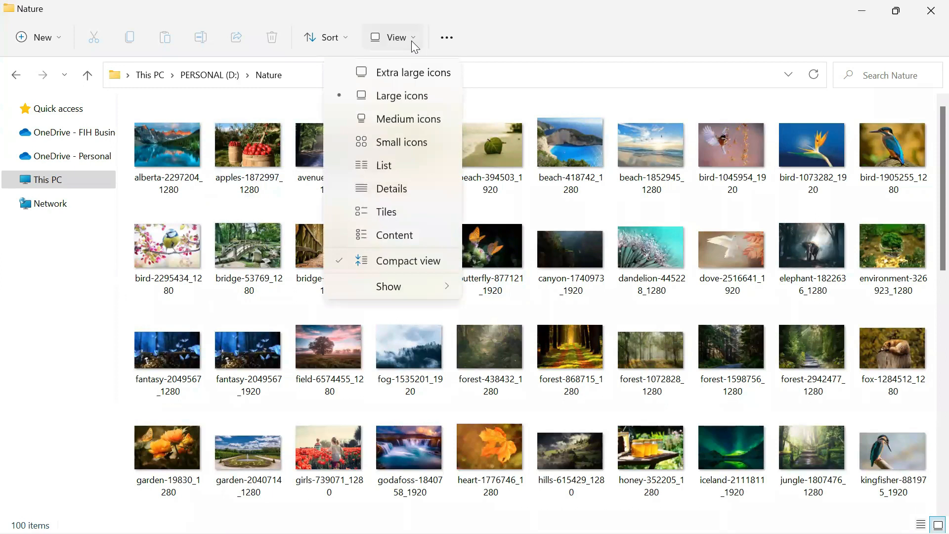
{"action": "left_click", "coordinate": [392, 163]}
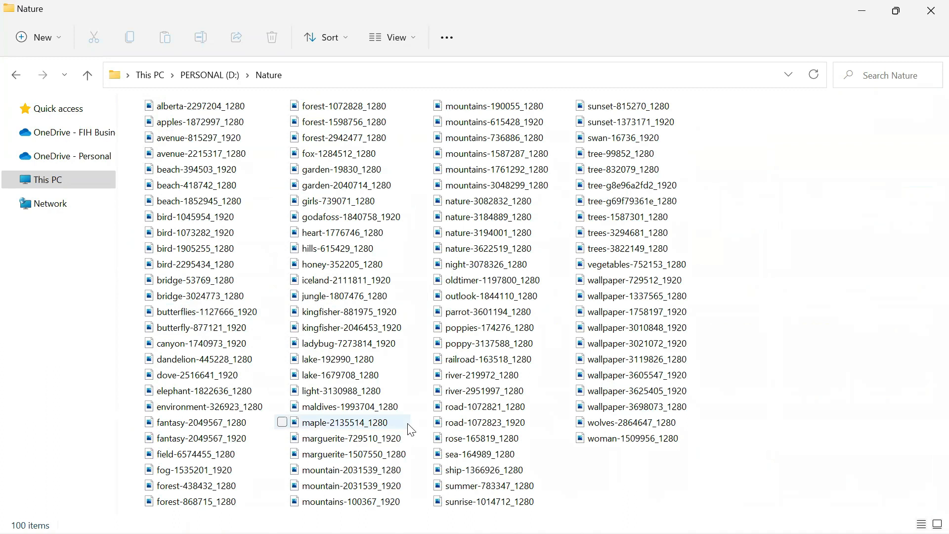
{"action": "mouse_move", "coordinate": [409, 430]}
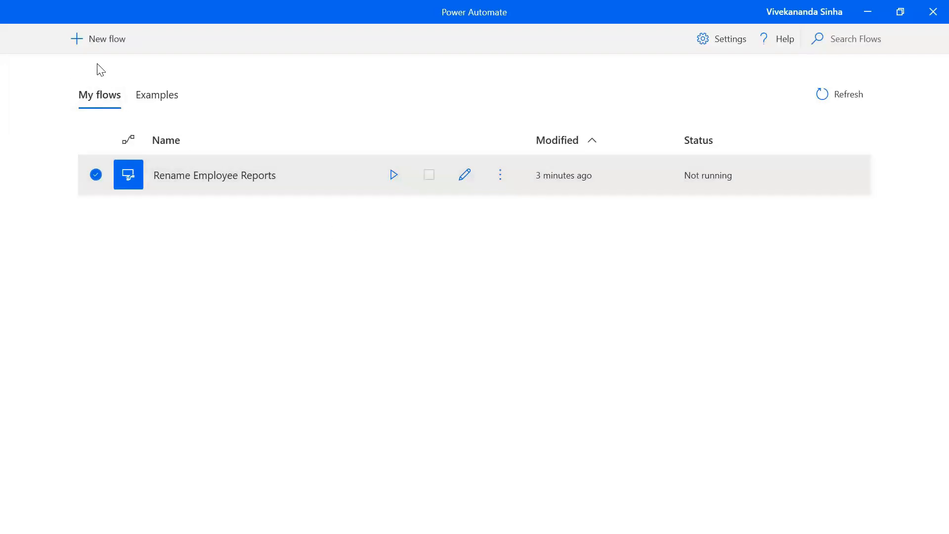
Step: Create a new Power Automate flow named Rename My Images
{"action": "left_click", "coordinate": [97, 38]}
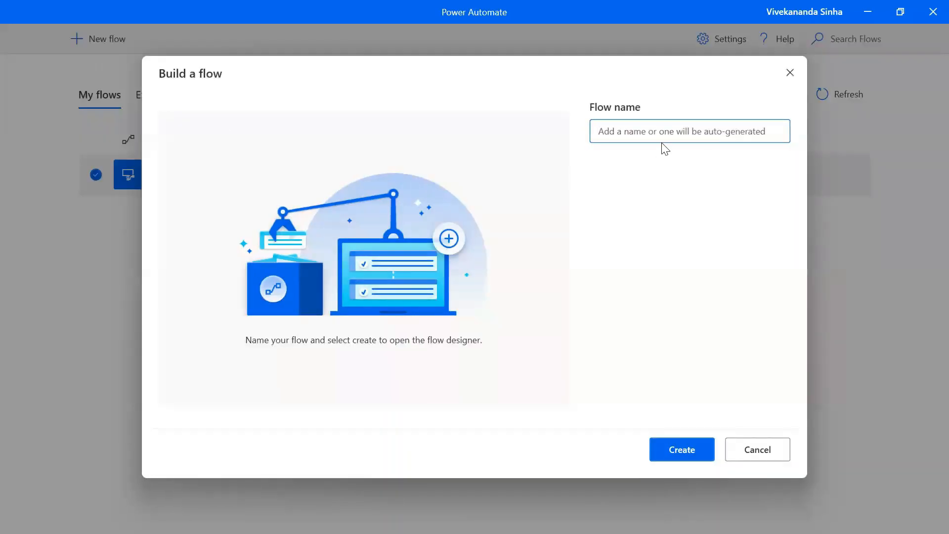
{"action": "type", "text": "Rename My "}
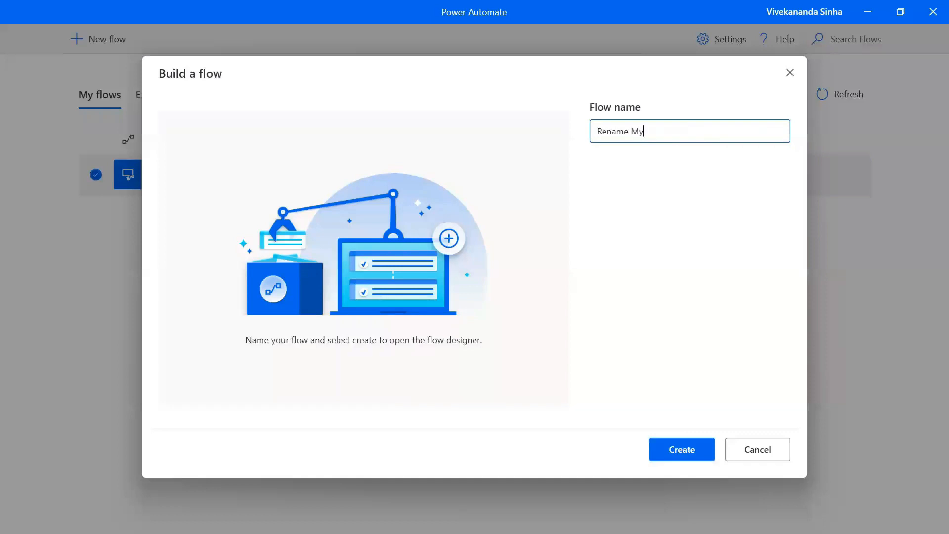
{"action": "type", "text": "Images"}
{"action": "left_click", "coordinate": [685, 450]}
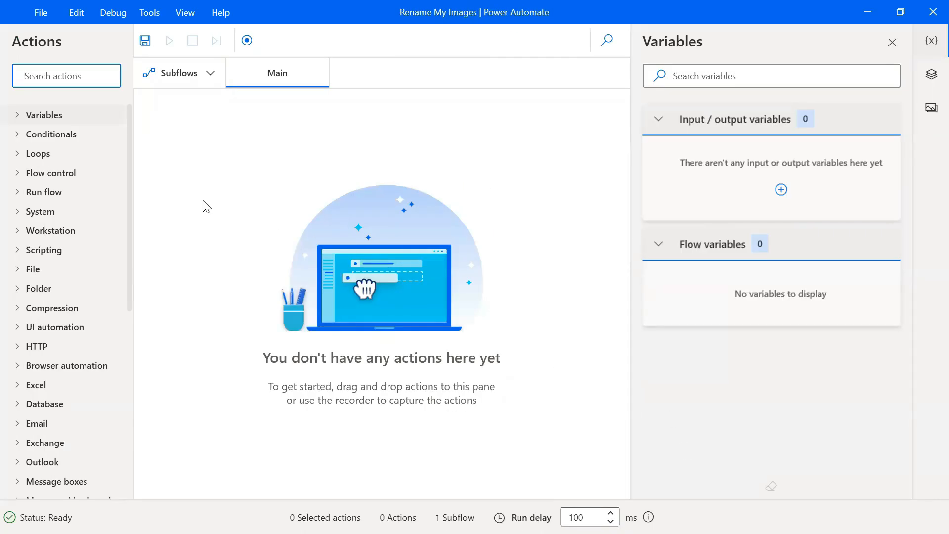
Step: Add a Get files in folder action that retrieves all files from D:\Nature, including its subfolders
{"action": "left_click", "coordinate": [18, 289]}
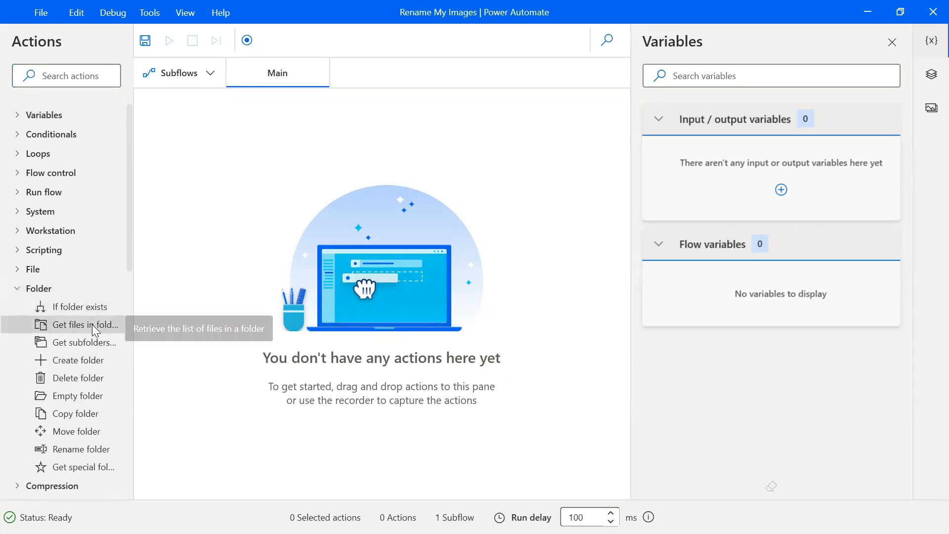
{"action": "left_click_drag", "start_coordinate": [92, 324], "coordinate": [336, 136]}
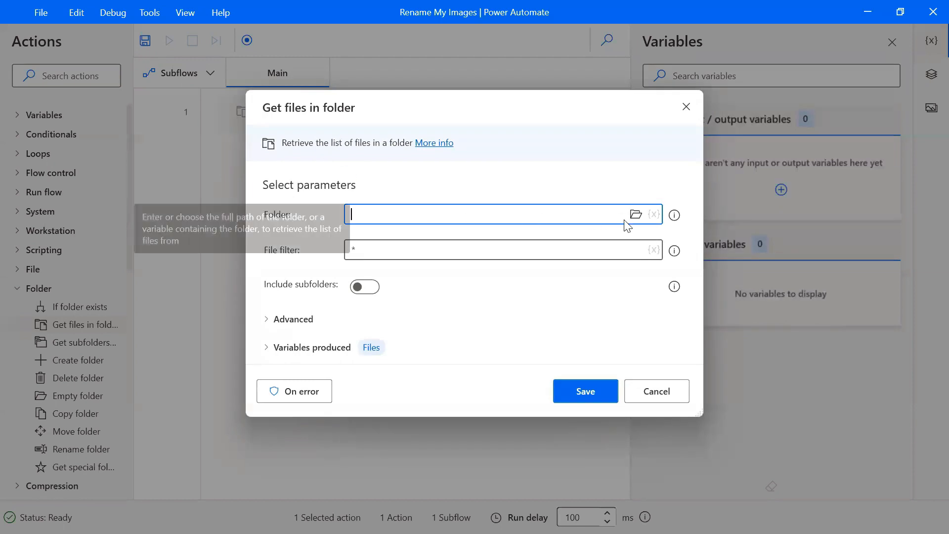
{"action": "left_click", "coordinate": [636, 215]}
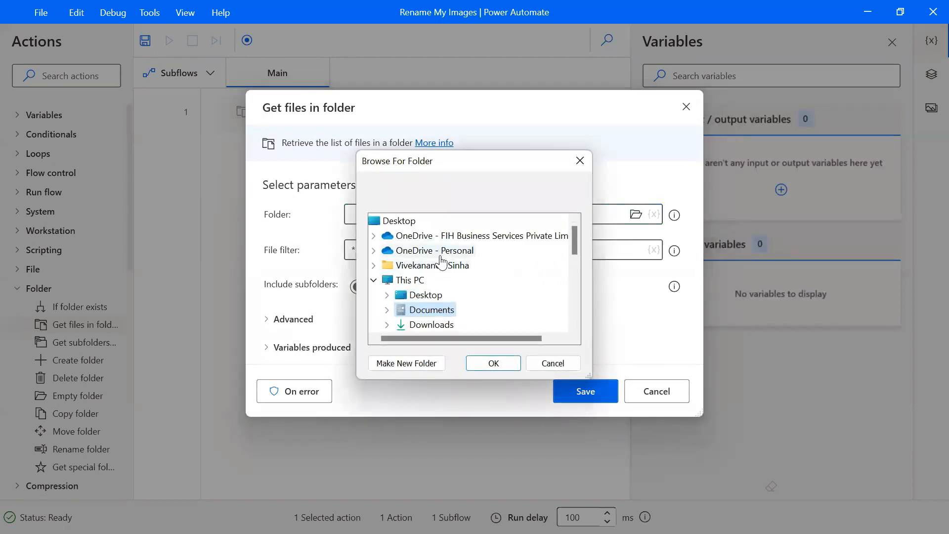
{"action": "left_click_drag", "start_coordinate": [573, 243], "coordinate": [575, 265]}
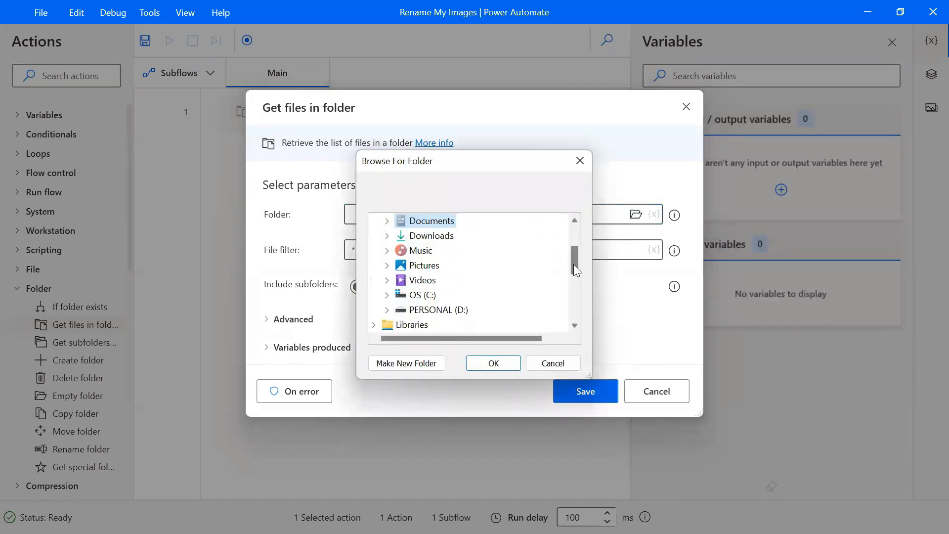
{"action": "double_click", "coordinate": [447, 308]}
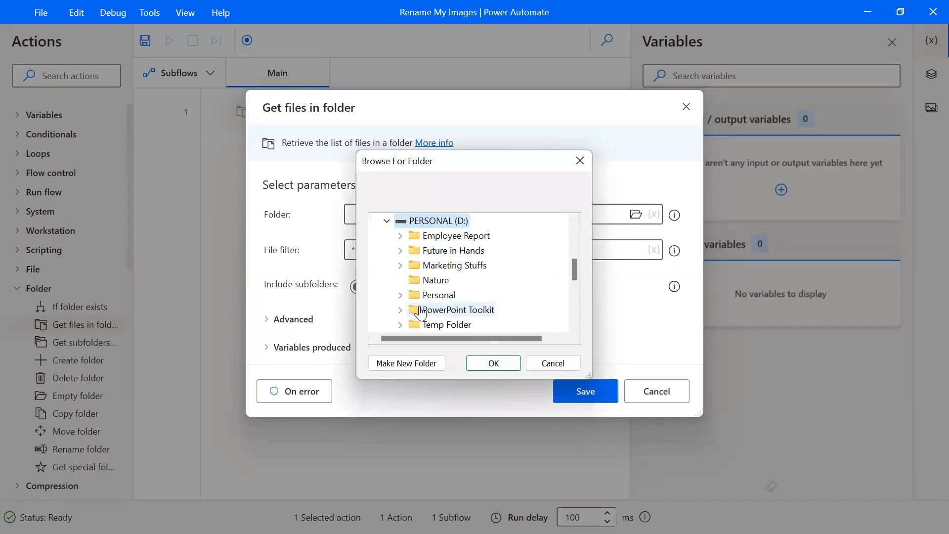
{"action": "left_click", "coordinate": [435, 280]}
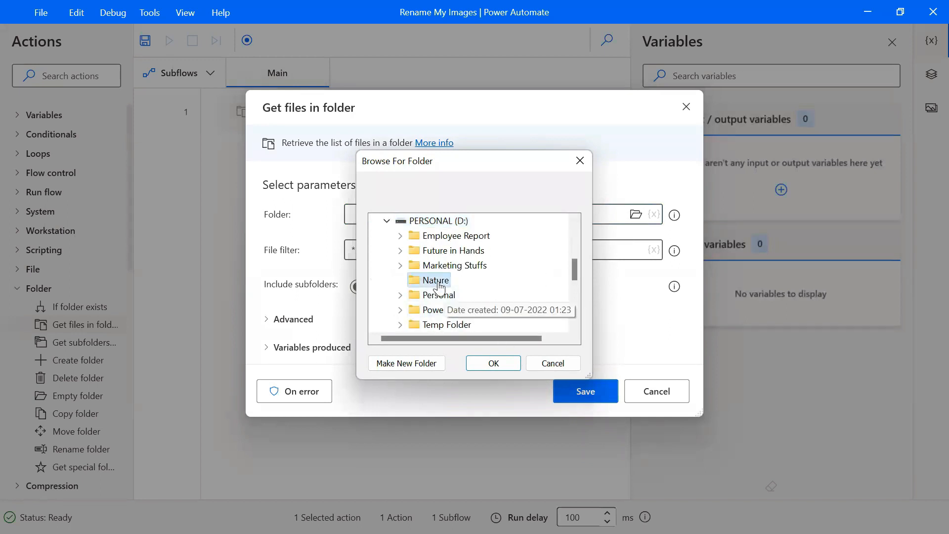
{"action": "left_click", "coordinate": [483, 368]}
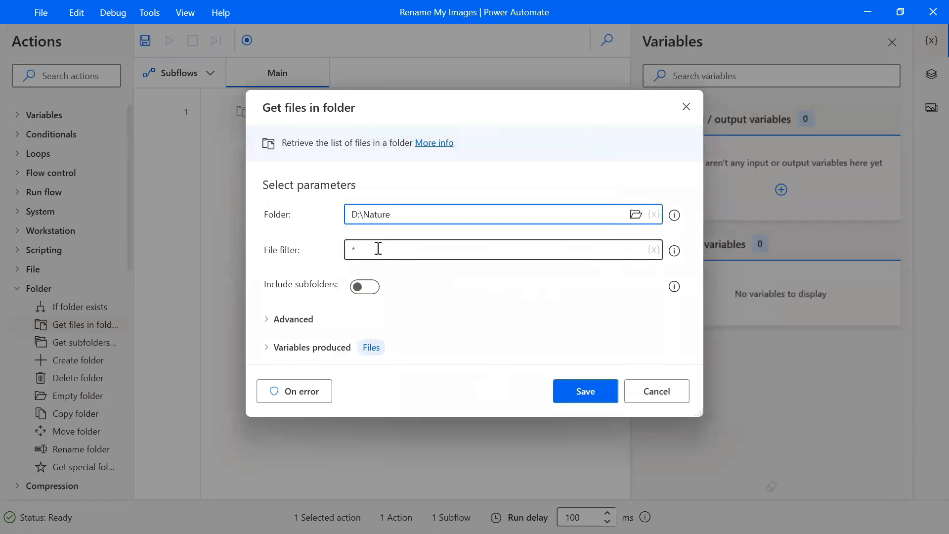
{"action": "left_click", "coordinate": [366, 288]}
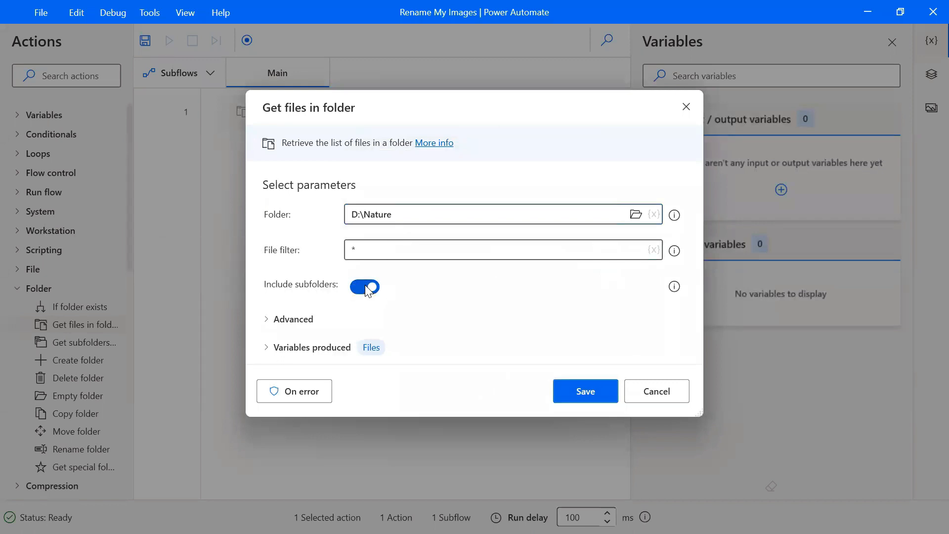
{"action": "left_click", "coordinate": [566, 390]}
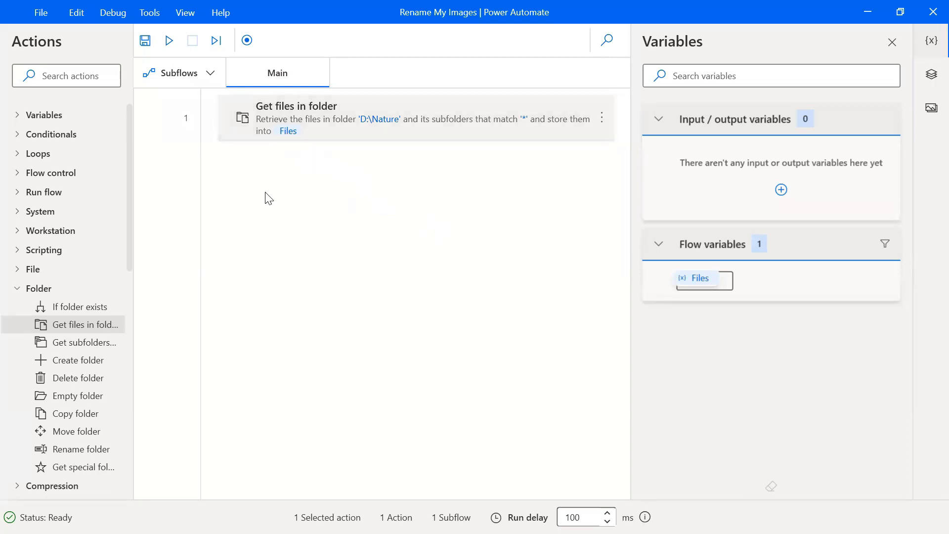
Step: Add a Rename file(s) action after the folder retrieval and choose the Files variable as the files to rename
{"action": "left_click", "coordinate": [16, 289]}
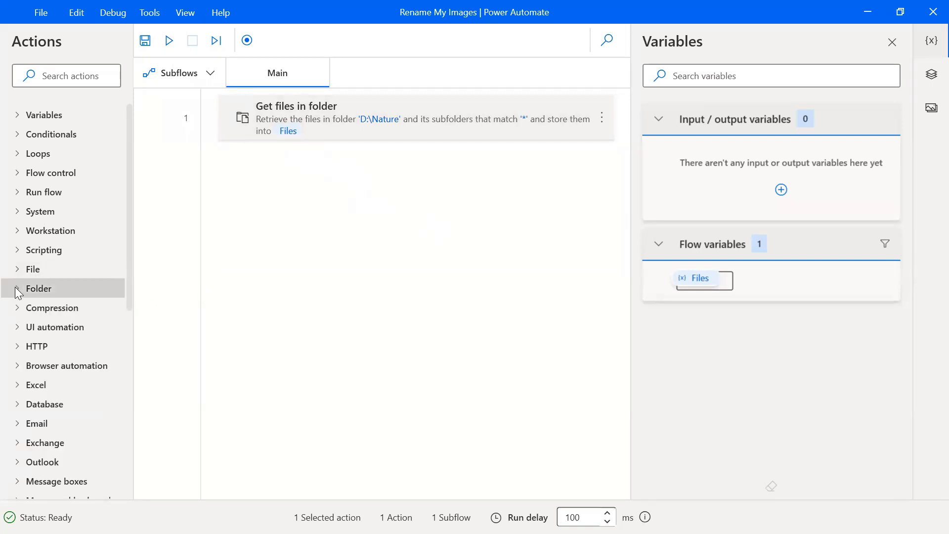
{"action": "left_click", "coordinate": [17, 271]}
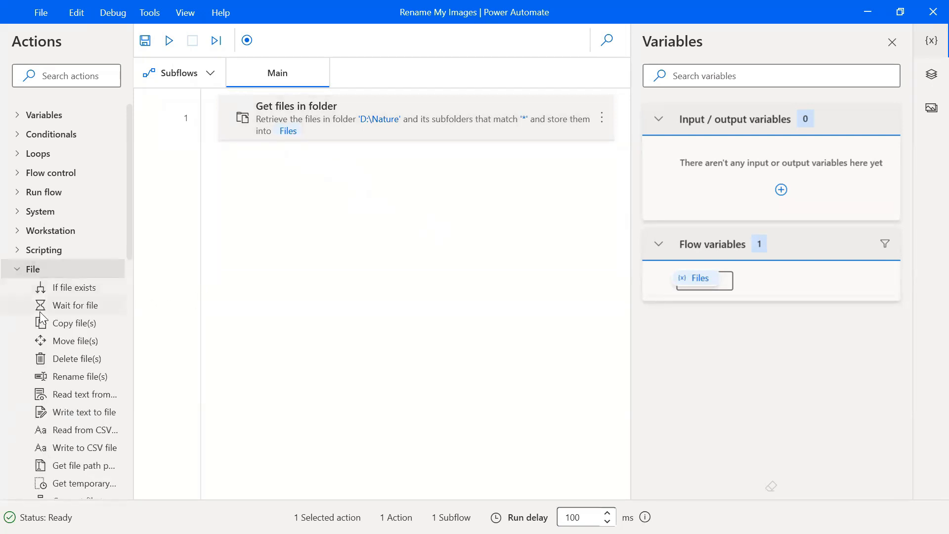
{"action": "left_click_drag", "start_coordinate": [72, 376], "coordinate": [305, 178]}
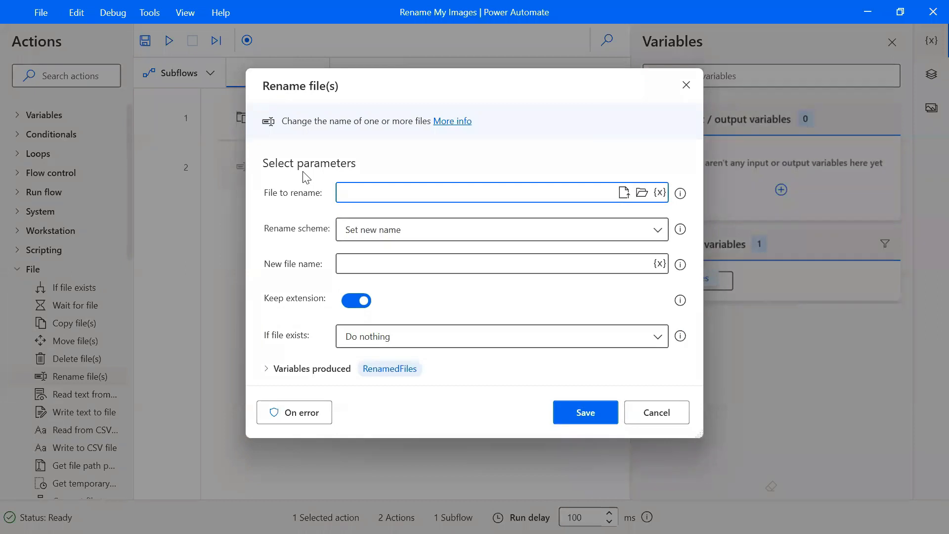
{"action": "left_click", "coordinate": [661, 193]}
{"action": "left_click", "coordinate": [384, 315]}
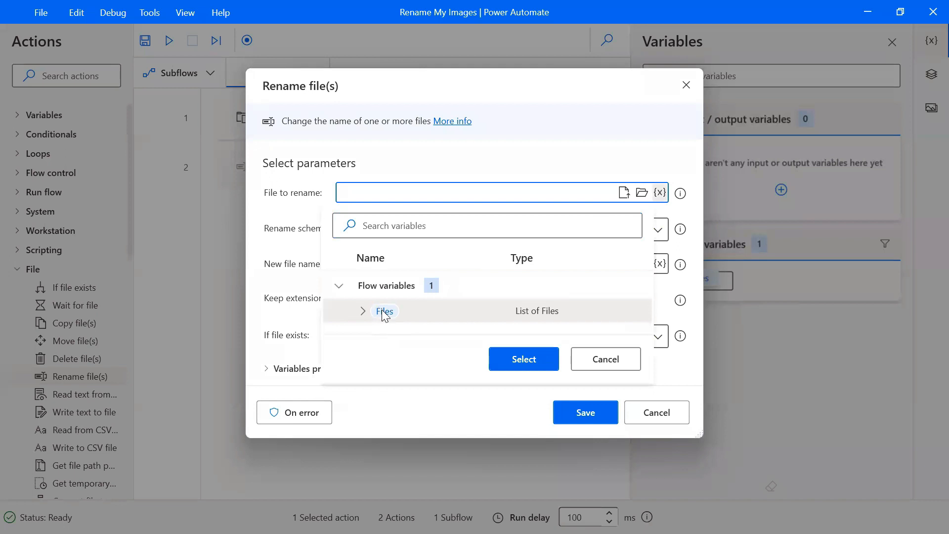
{"action": "left_click", "coordinate": [505, 357]}
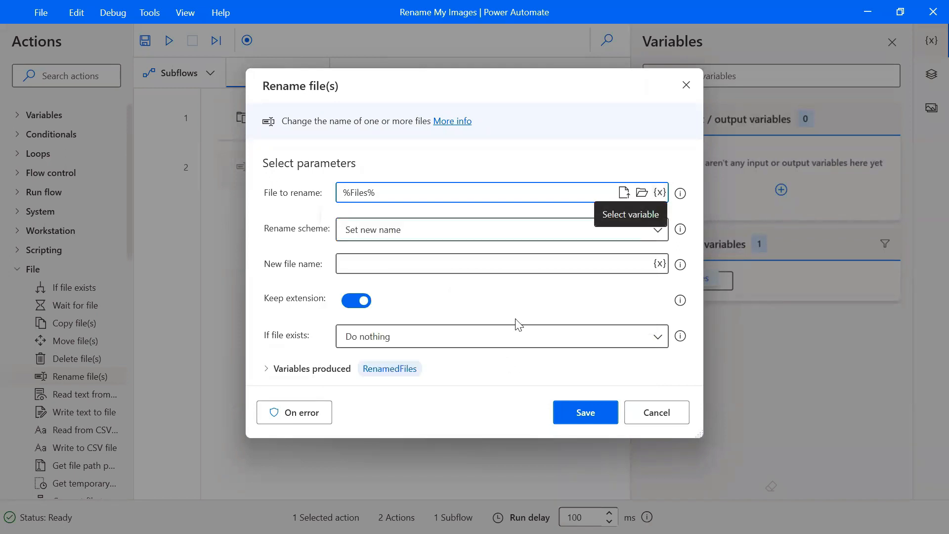
Step: Set the rename scheme to Make sequential, adding numbers before the name, starting at 1 and incrementing by 1
{"action": "left_click", "coordinate": [659, 232]}
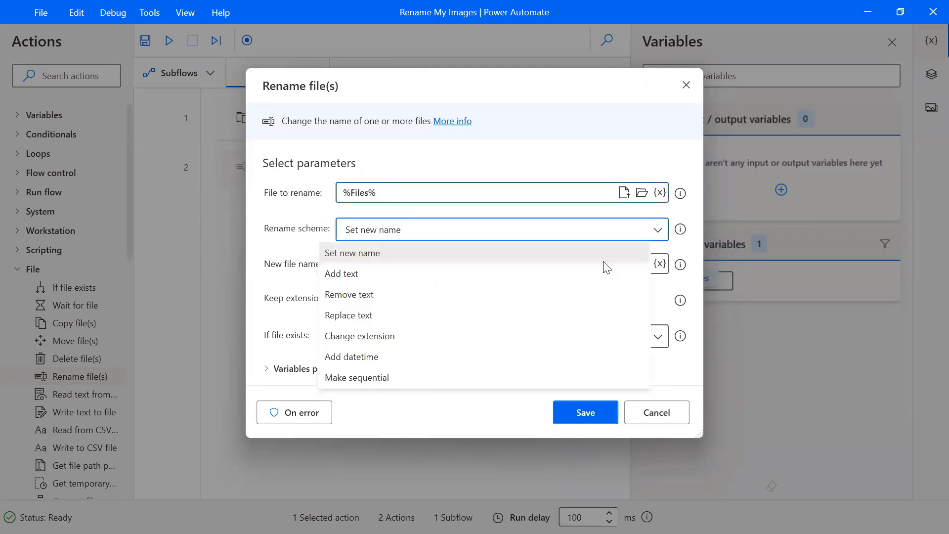
{"action": "left_click", "coordinate": [372, 379]}
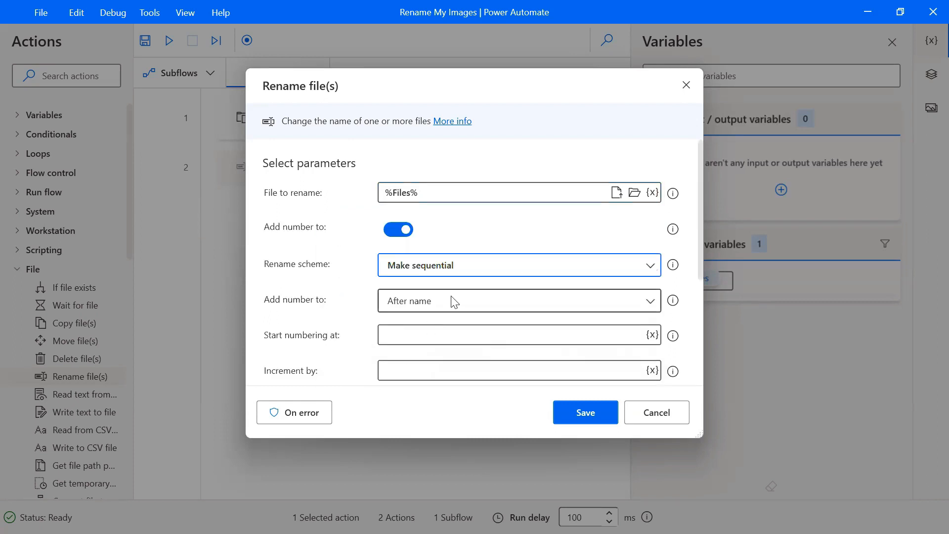
{"action": "left_click", "coordinate": [651, 301]}
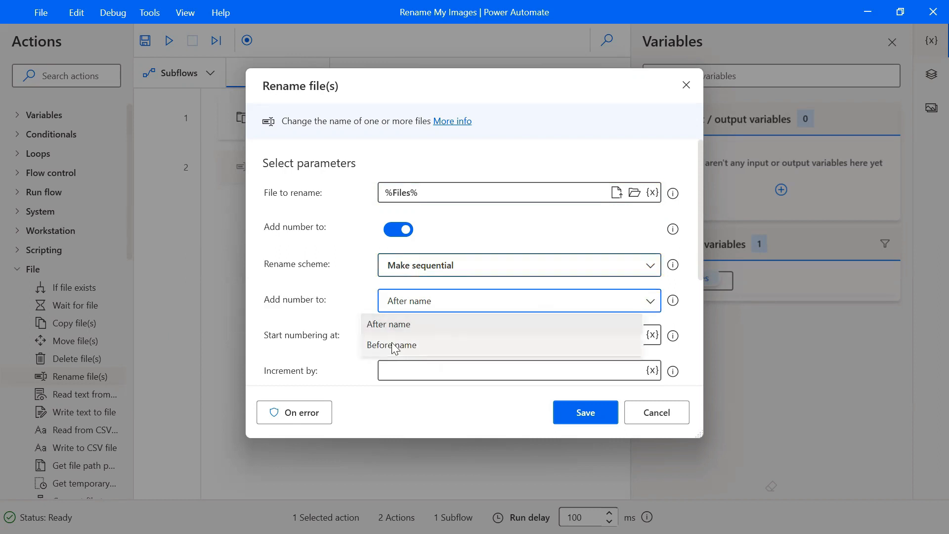
{"action": "left_click", "coordinate": [393, 346]}
{"action": "left_click", "coordinate": [429, 334]}
{"action": "type", "text": "1"}
{"action": "scroll", "coordinate": [701, 252], "scroll_direction": "down", "scroll_amount": 3}
{"action": "left_click", "coordinate": [462, 266]}
{"action": "type", "text": "1"}
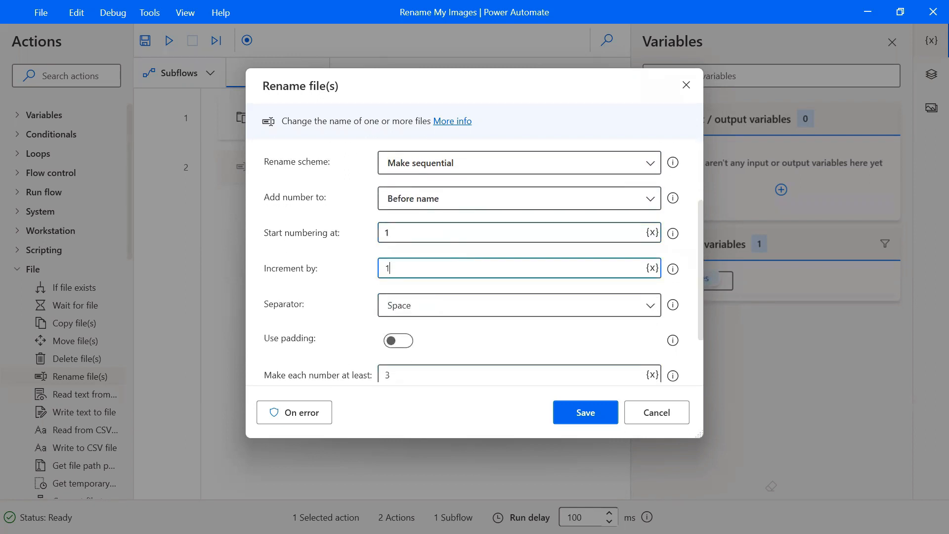
Step: Choose Space as the separator for the sequence numbers and enable number padding
{"action": "left_click", "coordinate": [404, 307]}
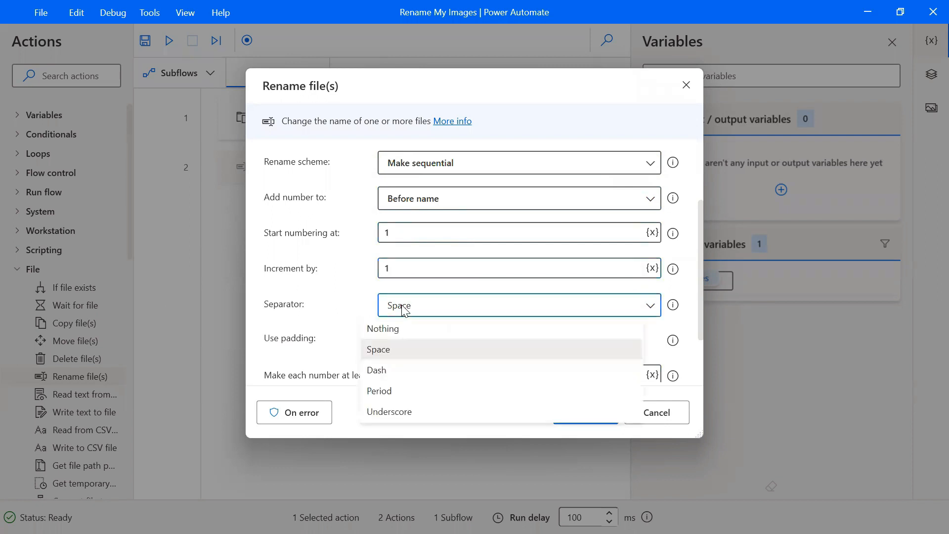
{"action": "left_click", "coordinate": [387, 350]}
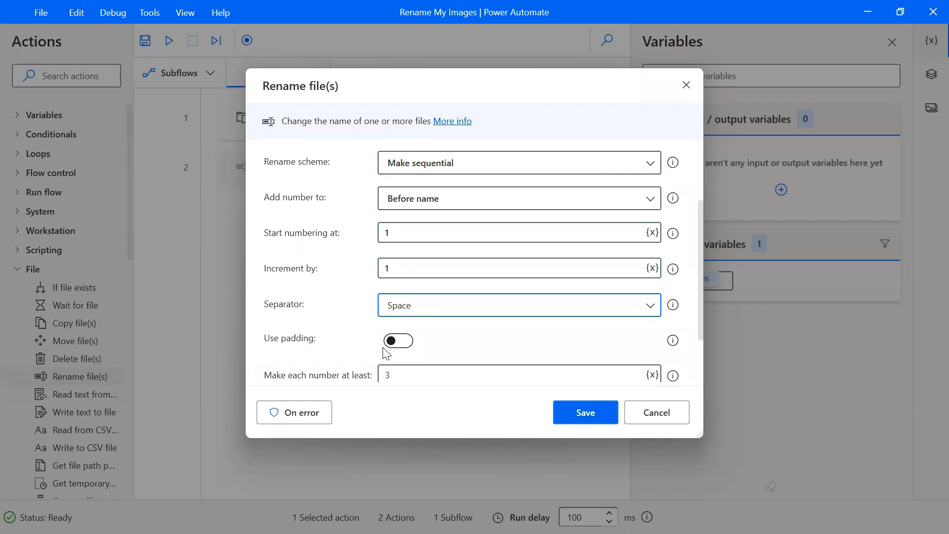
{"action": "left_click", "coordinate": [451, 310]}
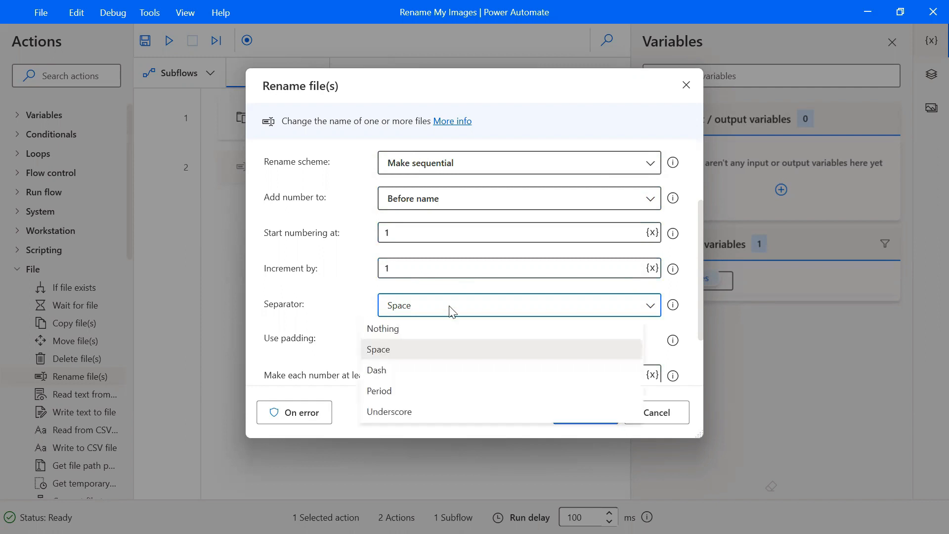
{"action": "left_click", "coordinate": [380, 352]}
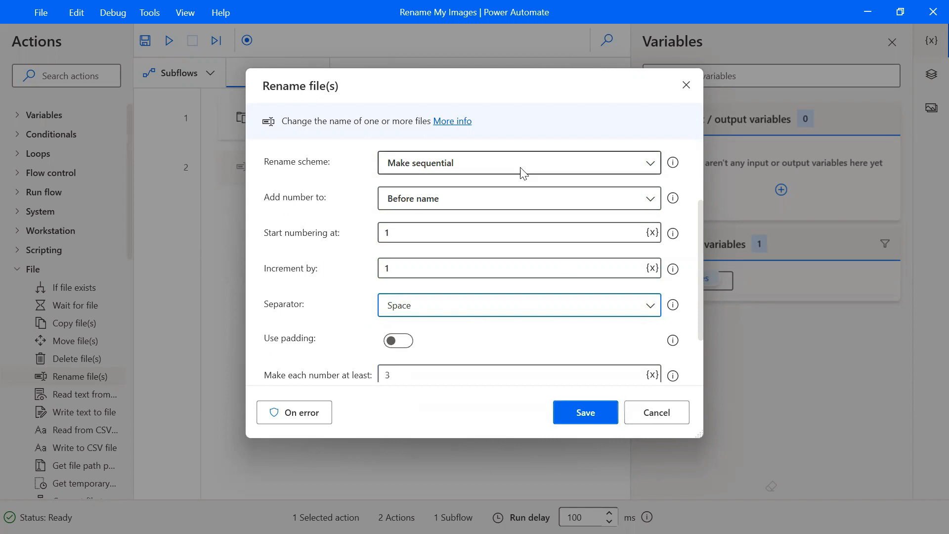
{"action": "scroll", "coordinate": [447, 285], "scroll_direction": "down", "scroll_amount": 2}
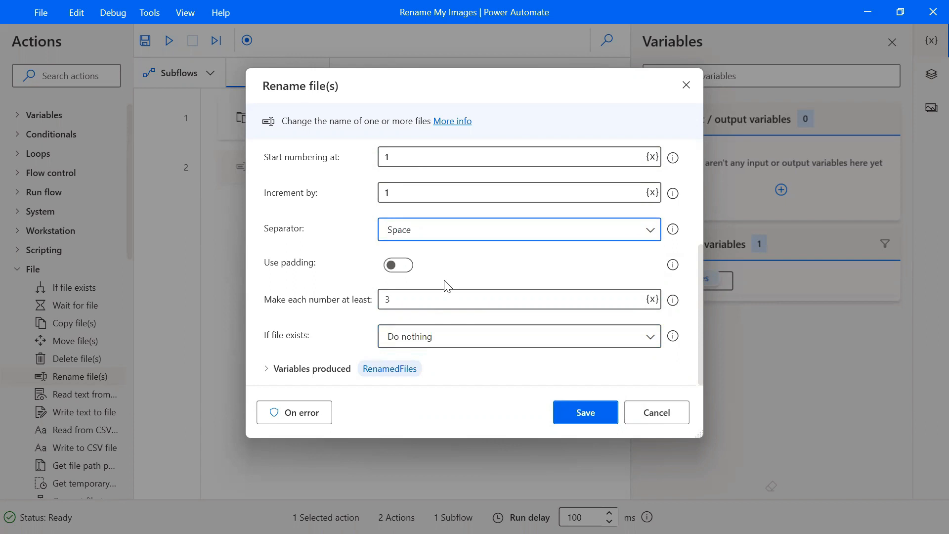
{"action": "left_click", "coordinate": [399, 266]}
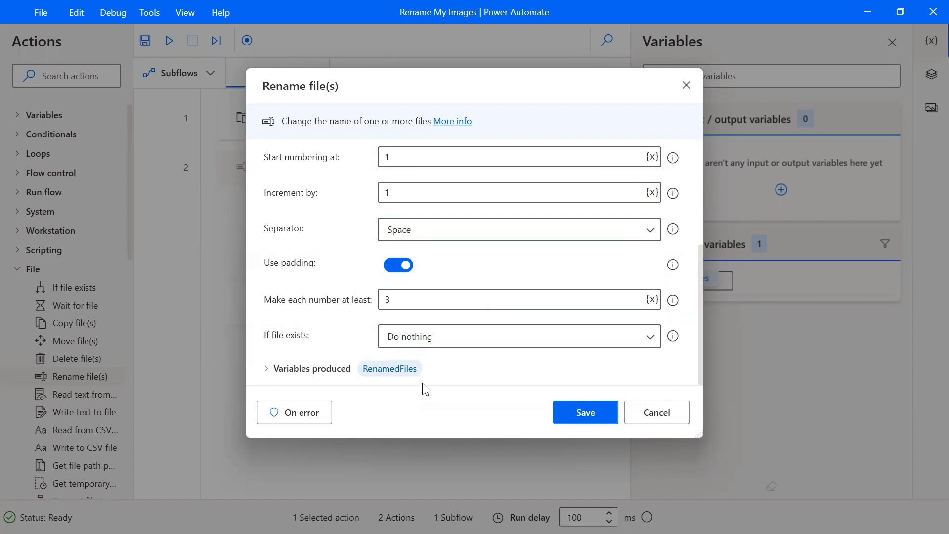
Step: Choose Do nothing for existing files, and save the rename action with its RenamedFiles output variable disabled
{"action": "left_click", "coordinate": [484, 338]}
{"action": "left_click", "coordinate": [456, 363]}
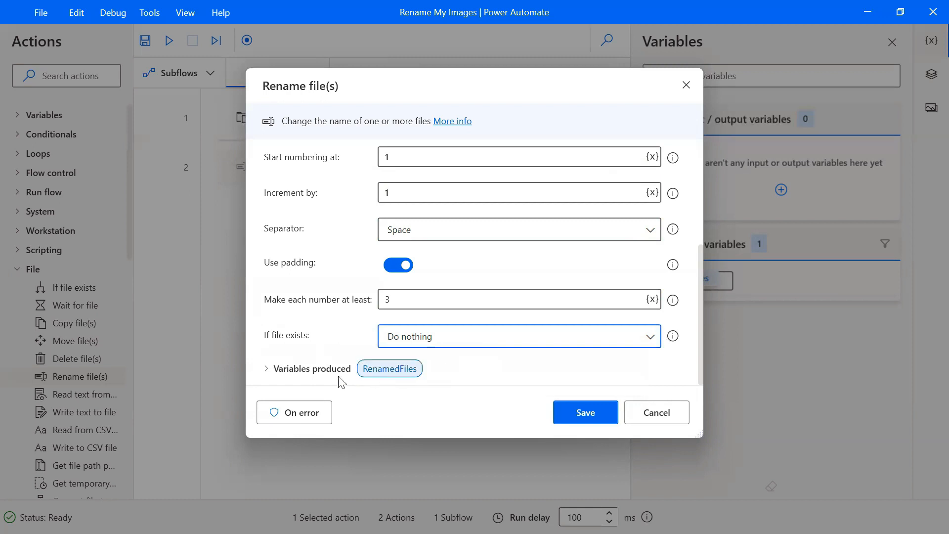
{"action": "left_click", "coordinate": [268, 369]}
{"action": "left_click", "coordinate": [292, 351]}
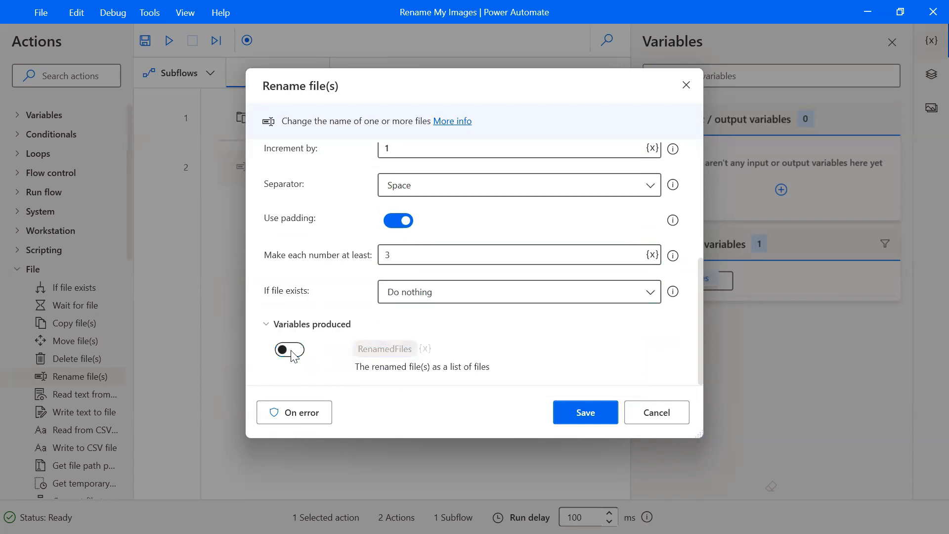
{"action": "left_click", "coordinate": [584, 413]}
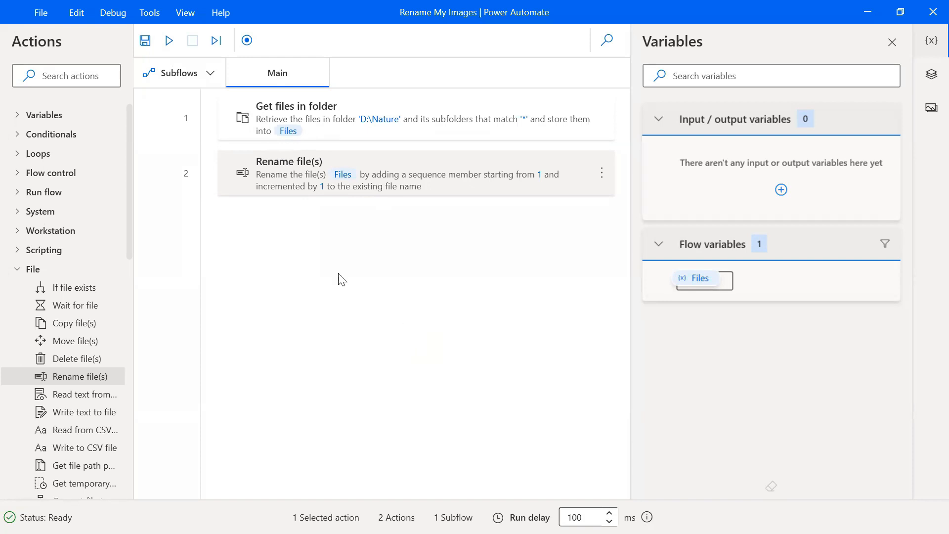
Step: Save and close the flow in the designer, and run Rename My Images with the Nature folder in view
{"action": "key", "text": "ctrl+s"}
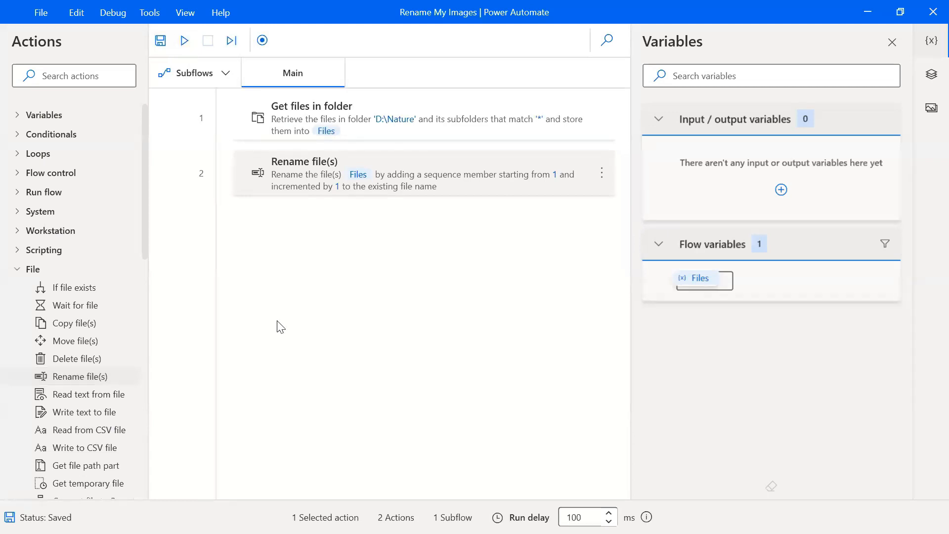
{"action": "left_click", "coordinate": [928, 22]}
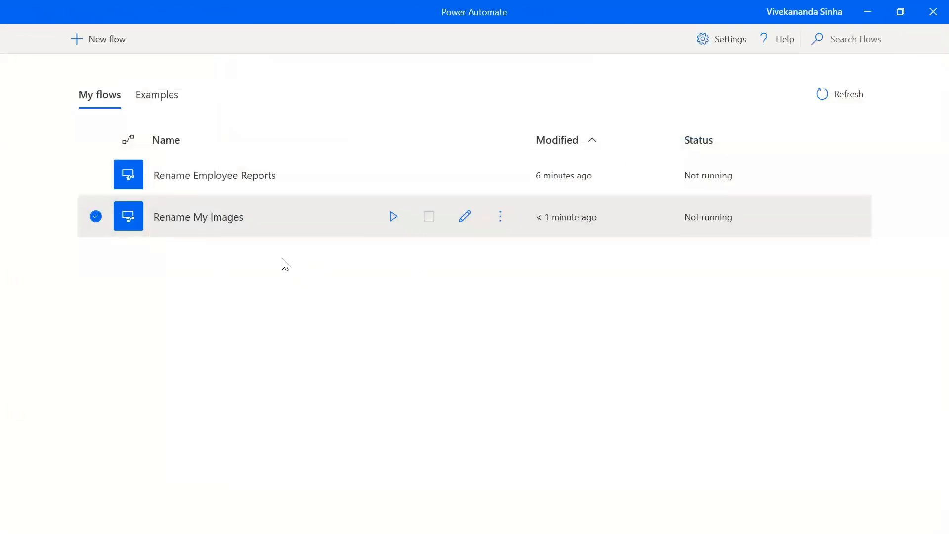
{"action": "double_click", "coordinate": [54, 17]}
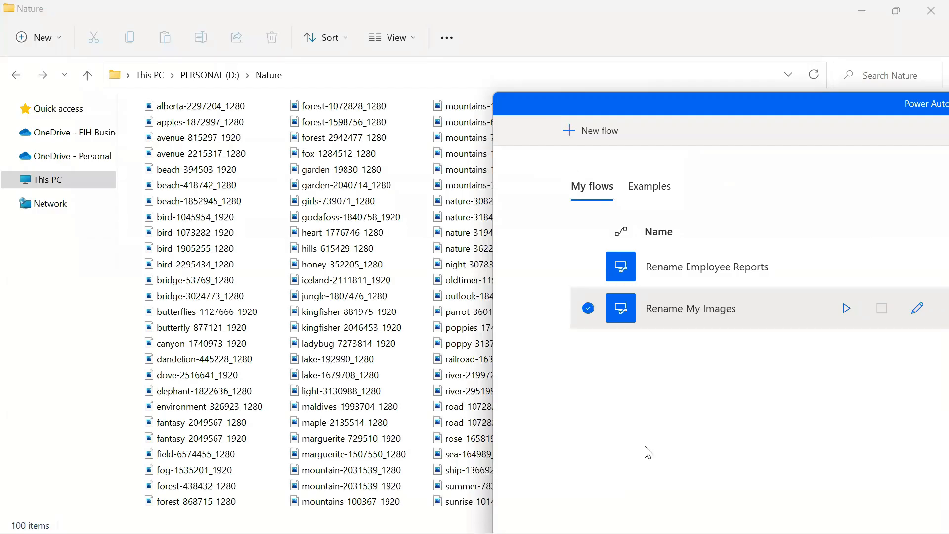
{"action": "left_click", "coordinate": [847, 308]}
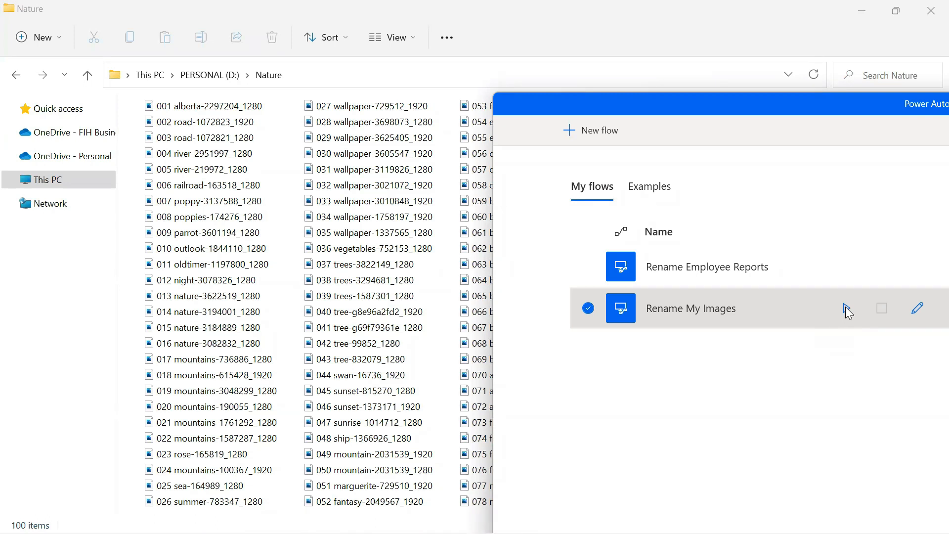
Step: Reopen the Rename My Images flow for editing and look through the available Excel and Browser automation actions
{"action": "left_click_drag", "start_coordinate": [851, 103], "coordinate": [438, 267]}
{"action": "left_click", "coordinate": [880, 273]}
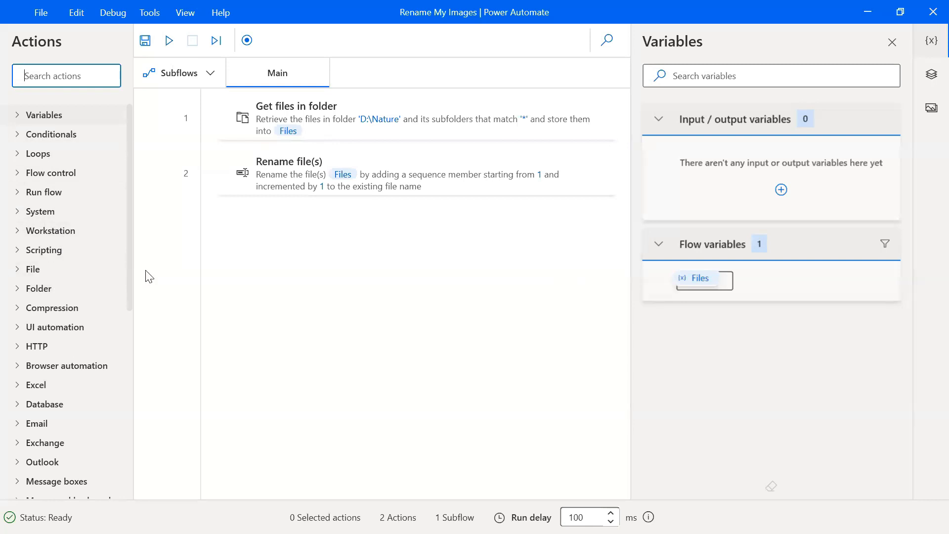
{"action": "left_click", "coordinate": [18, 385]}
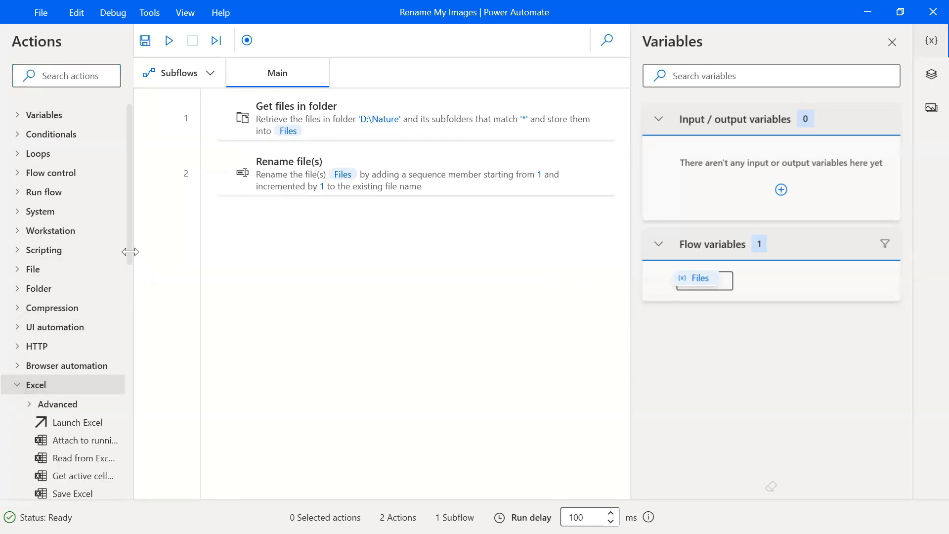
{"action": "left_click_drag", "start_coordinate": [128, 251], "coordinate": [138, 313]}
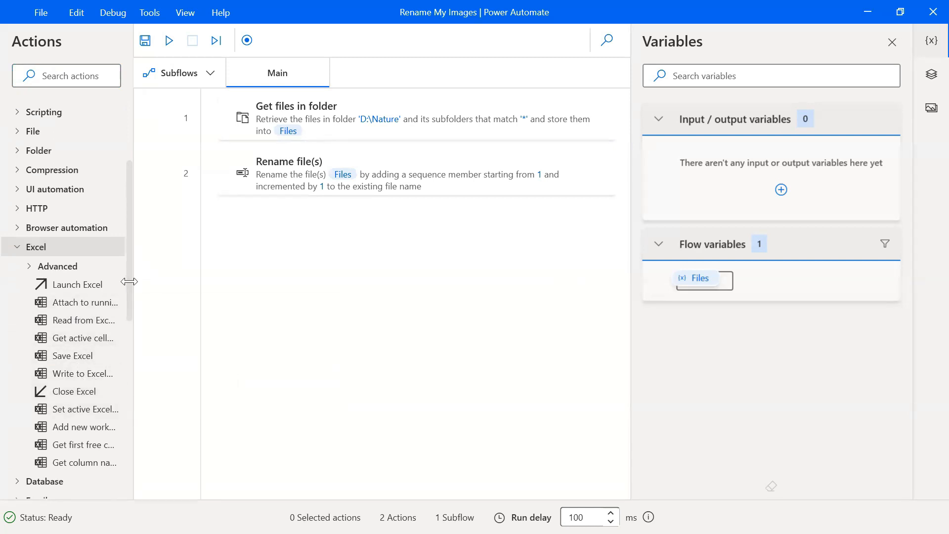
{"action": "left_click", "coordinate": [20, 247]}
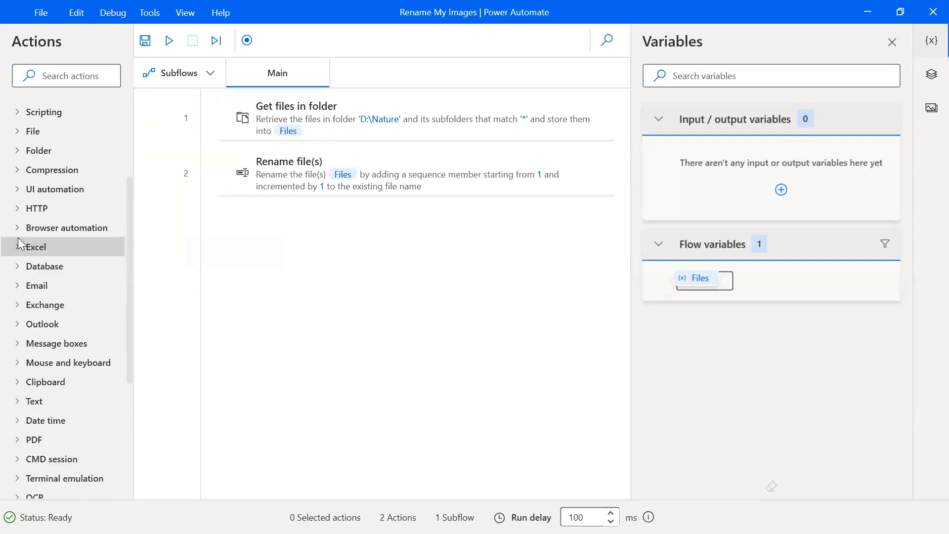
{"action": "left_click", "coordinate": [18, 228]}
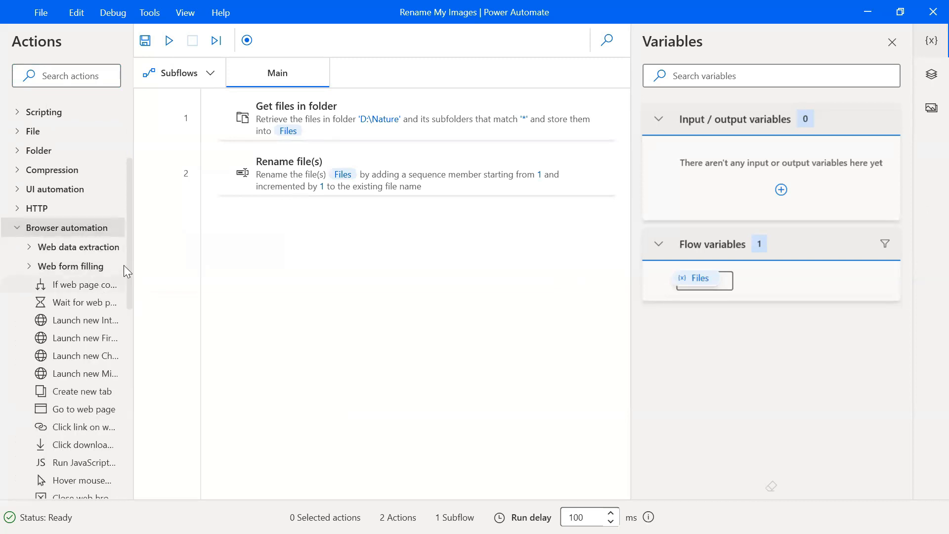